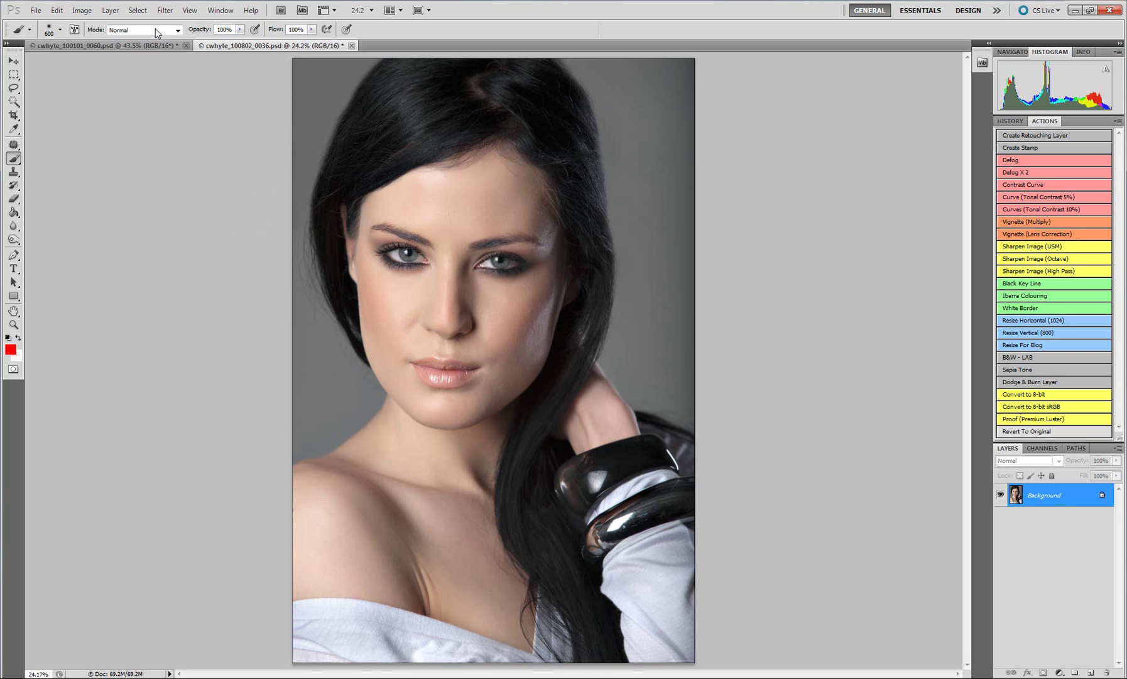
- Compare the landscape and portrait tabs, ending on the cwhyte_100101_0060.psd landscape
click(86, 45)
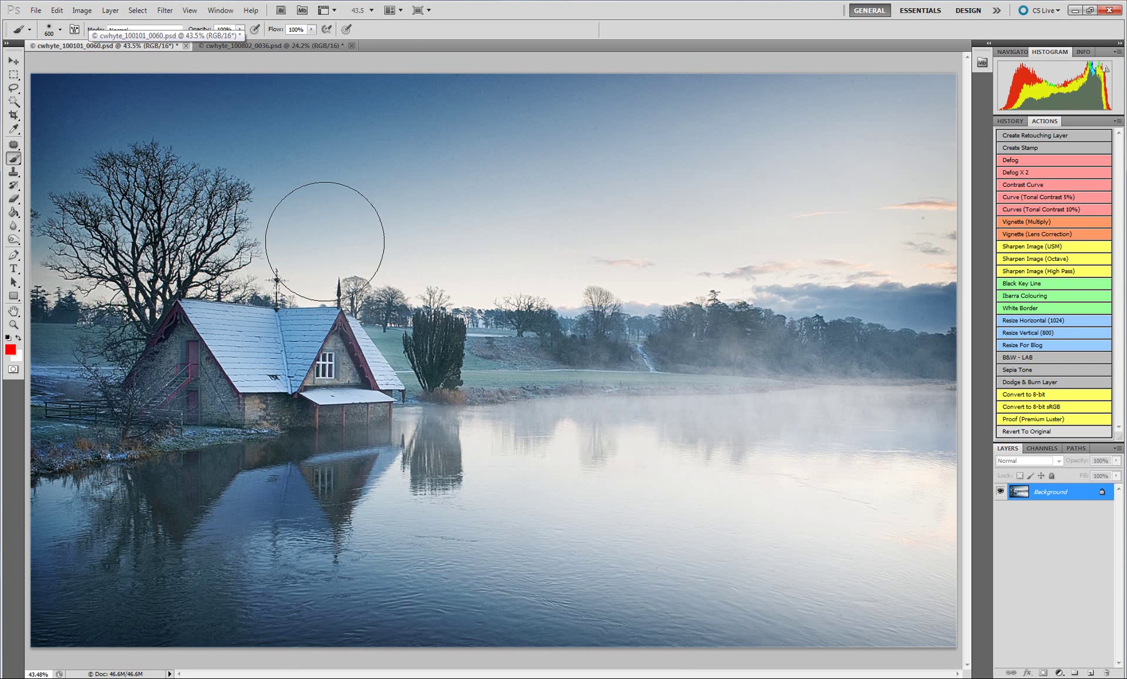
click(261, 45)
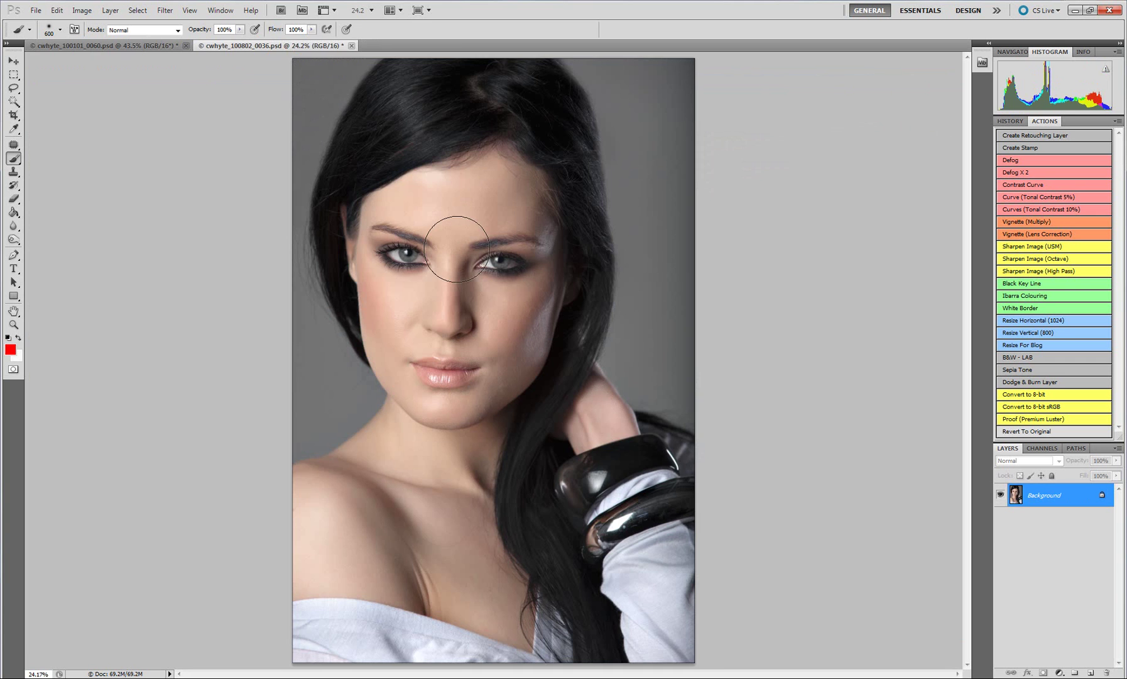
click(126, 47)
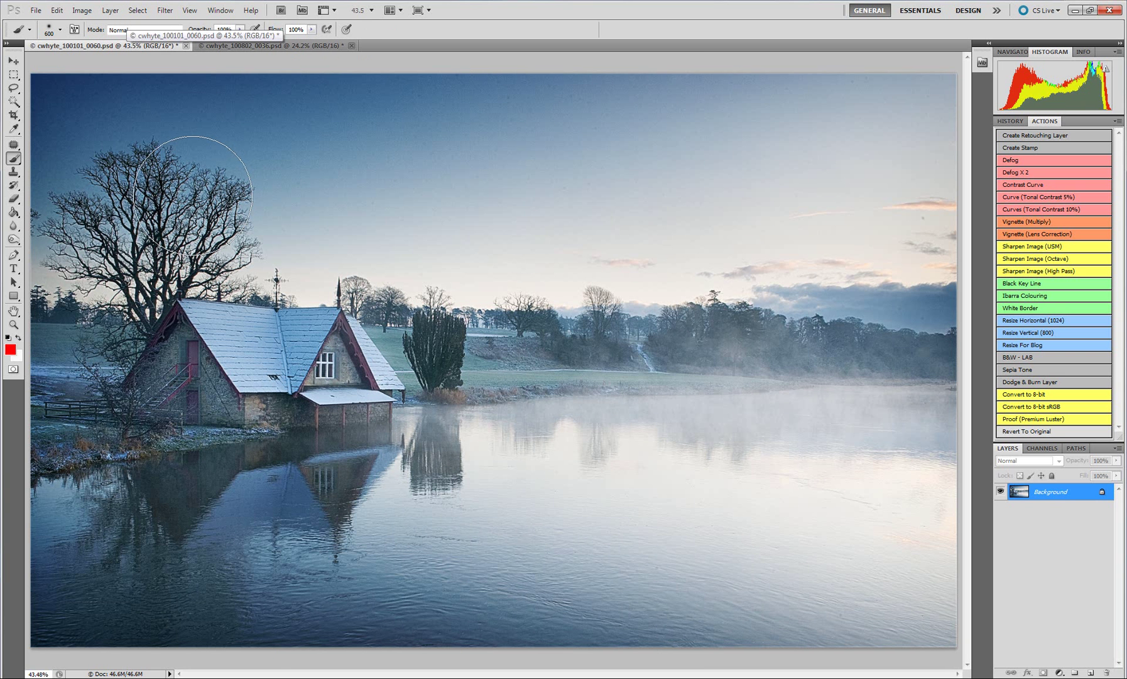
- Review the landscape's Image Size: 3629 × 2245 pixels, 10.081 × 6.236 document size, 360 ppi
click(81, 11)
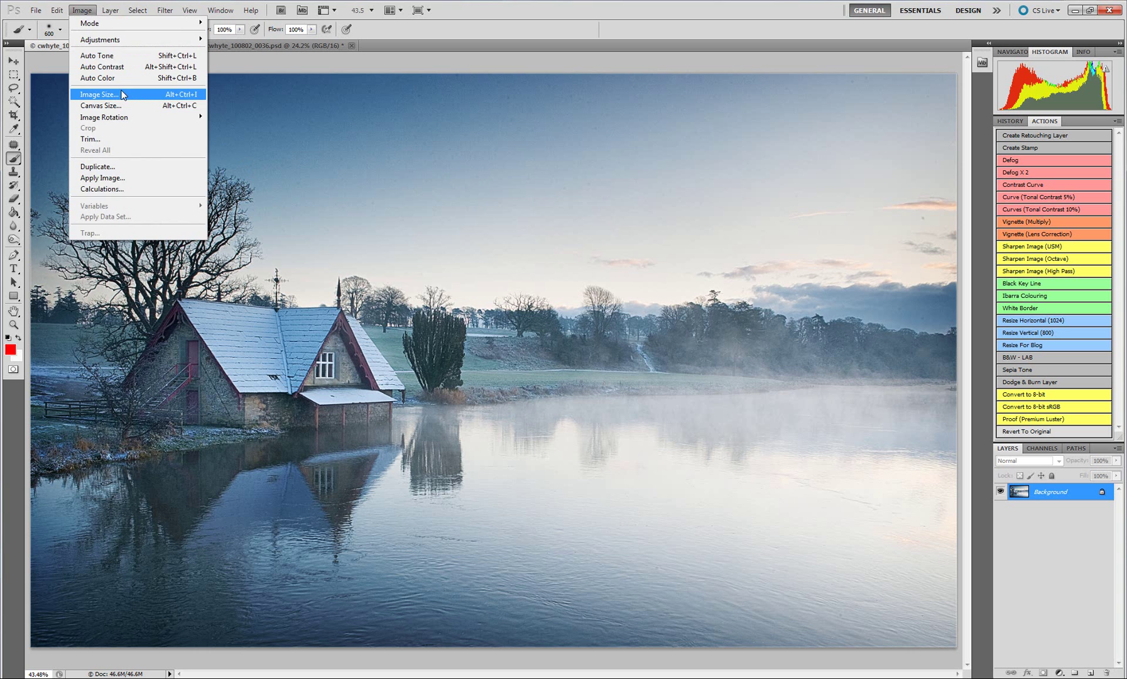
click(99, 94)
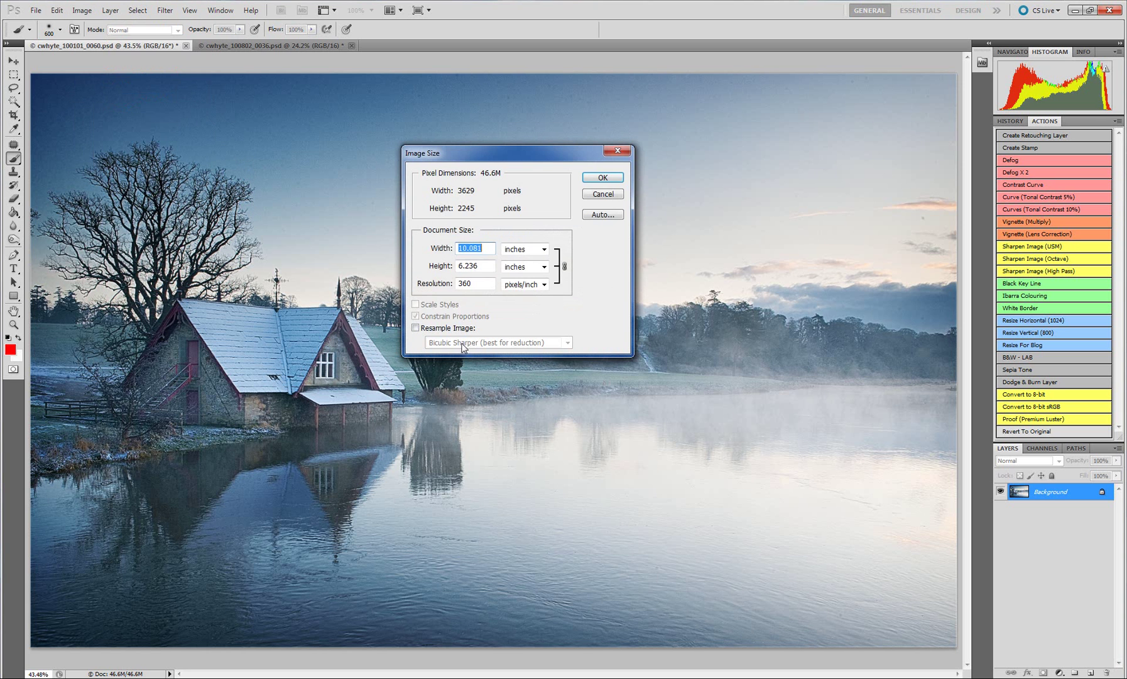
click(471, 197)
double_click(478, 284)
click(478, 285)
double_click(488, 249)
click(488, 249)
double_click(465, 267)
- Leave Resample Image and Constrain Proportions both turned on in Image Size
click(418, 328)
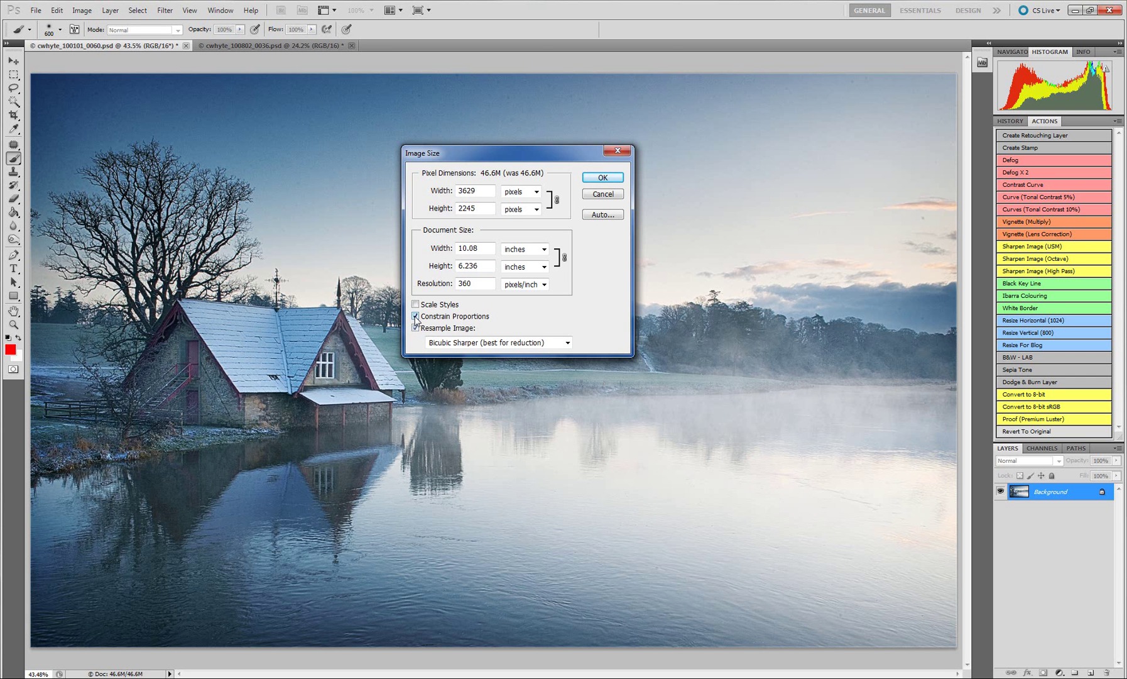
click(415, 316)
click(415, 316)
click(416, 317)
click(415, 316)
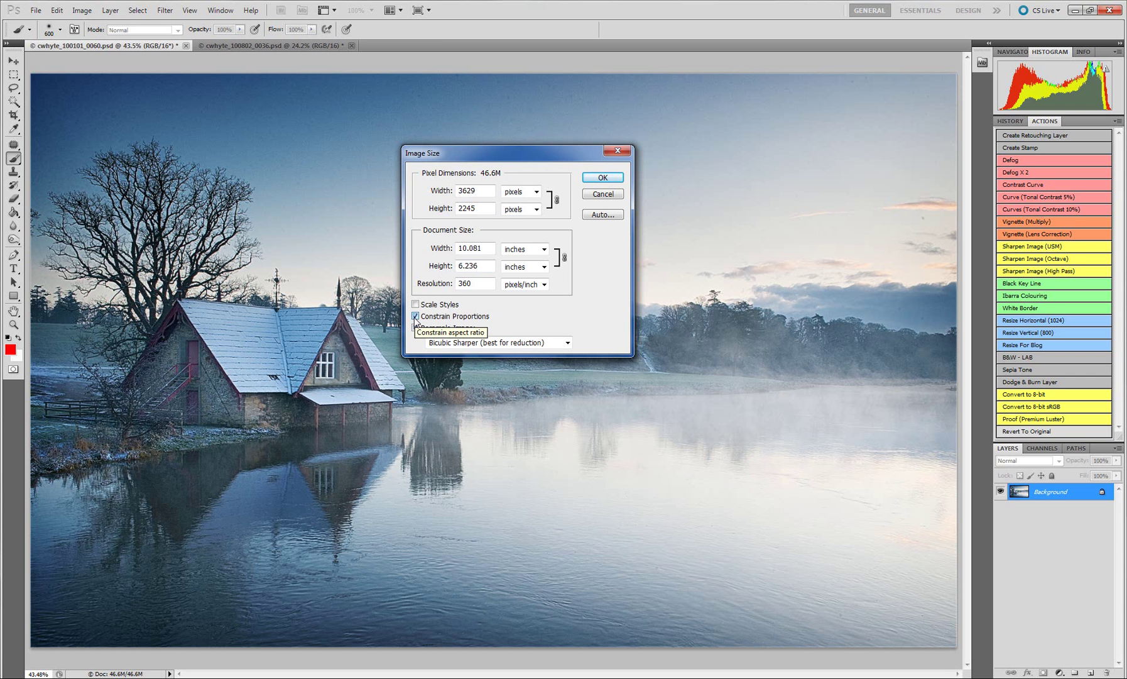
click(427, 328)
click(431, 332)
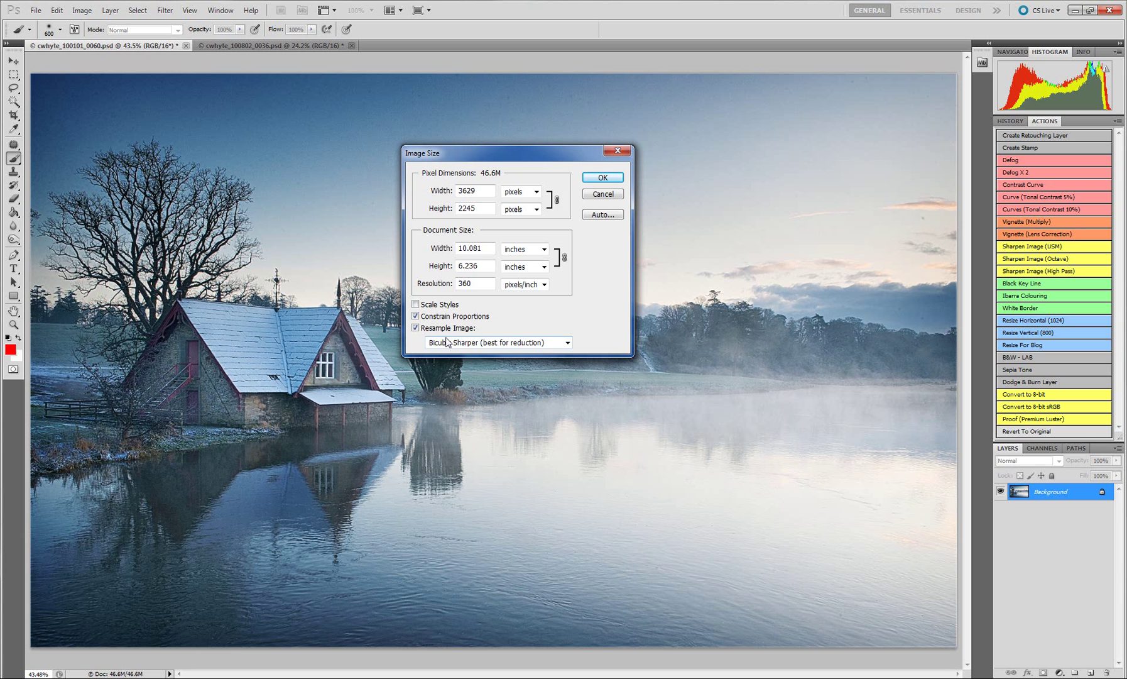
click(433, 331)
click(433, 331)
- Choose Bicubic Sharper (best for reduction) as the resampling method
click(461, 343)
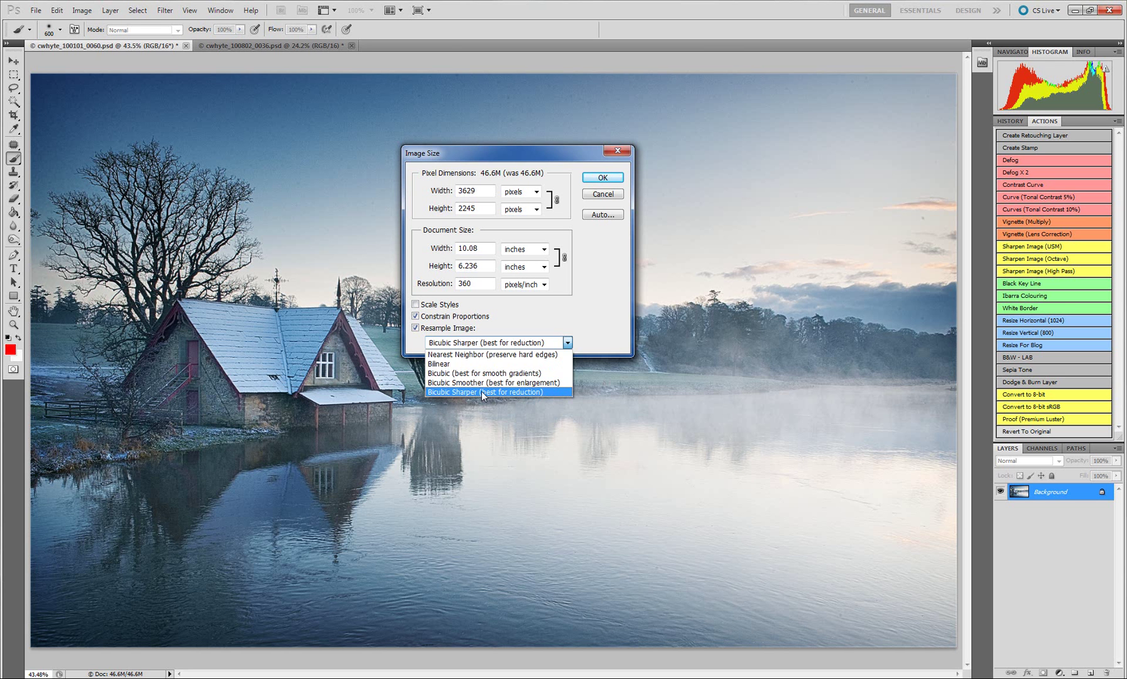
click(480, 392)
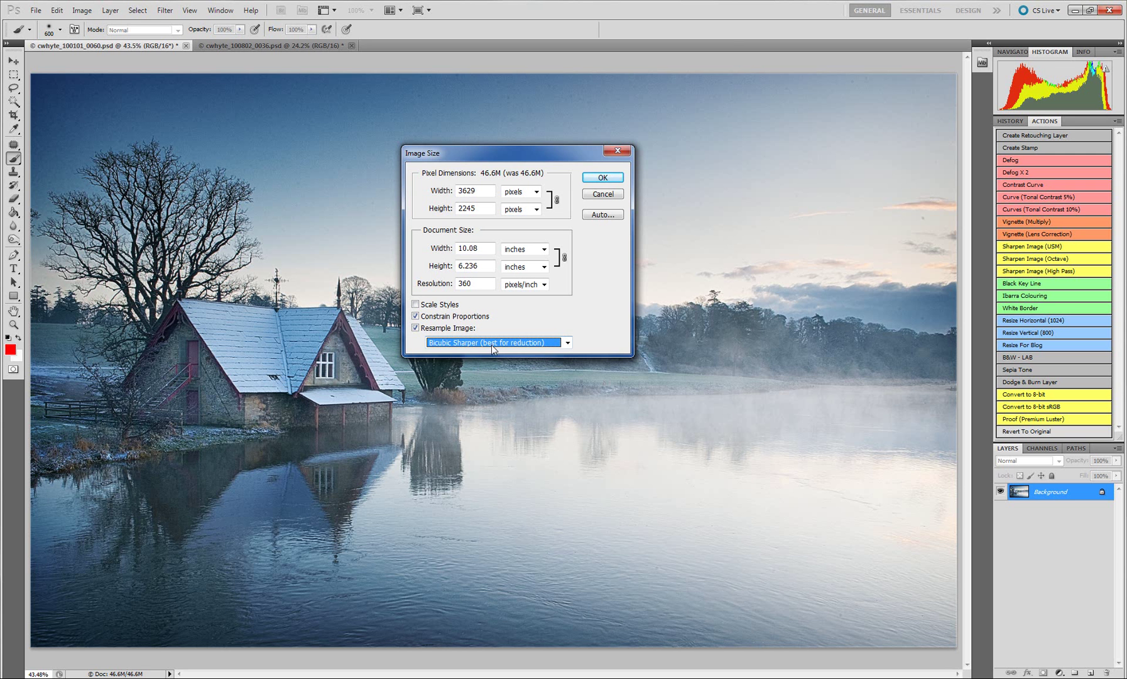
click(492, 345)
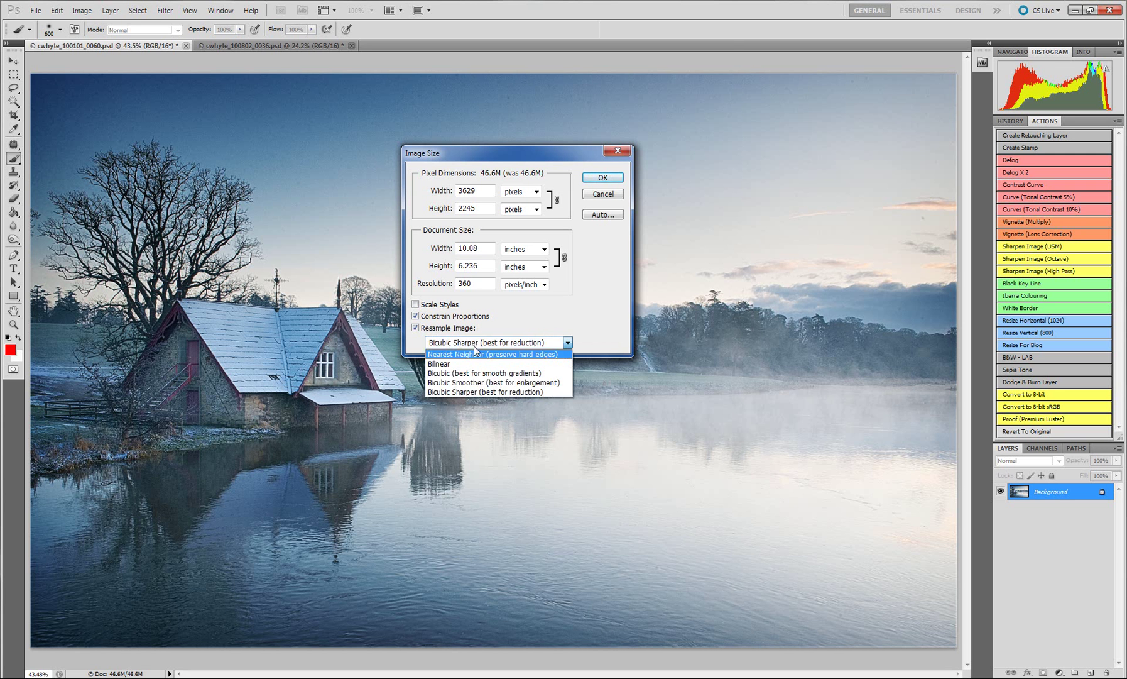
click(477, 392)
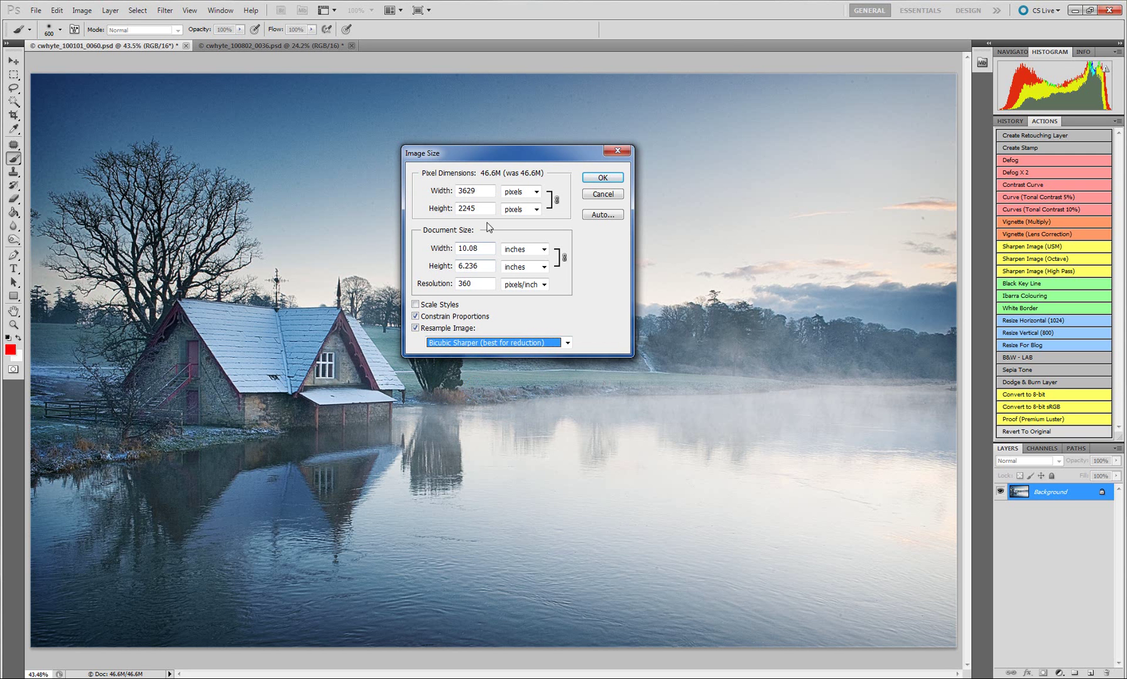
- Set width to 1024 pixels, confirm the 633-pixel height, and apply the resize
click(482, 190)
double_click(474, 191)
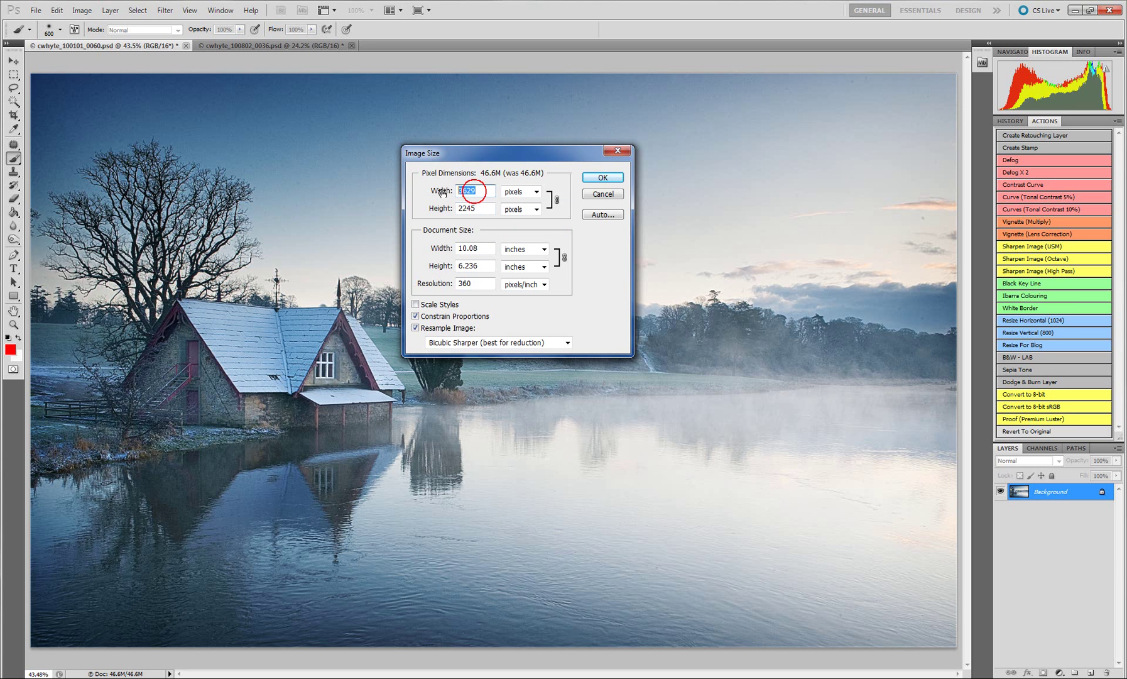
double_click(465, 191)
text(1)
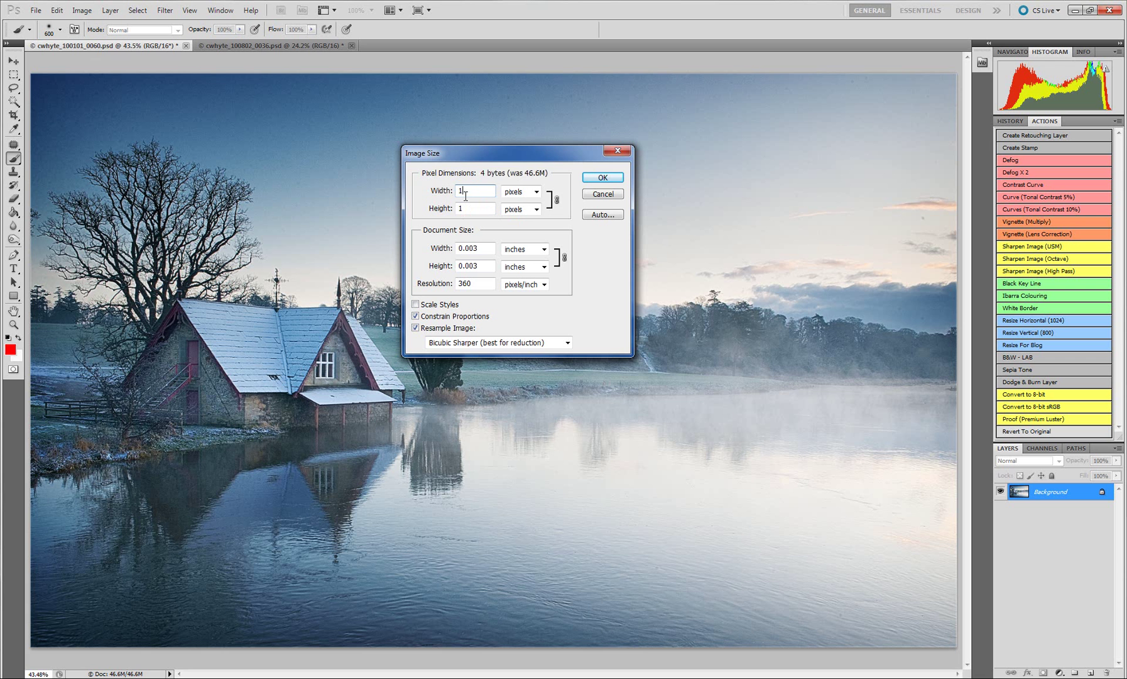
text(024)
double_click(472, 208)
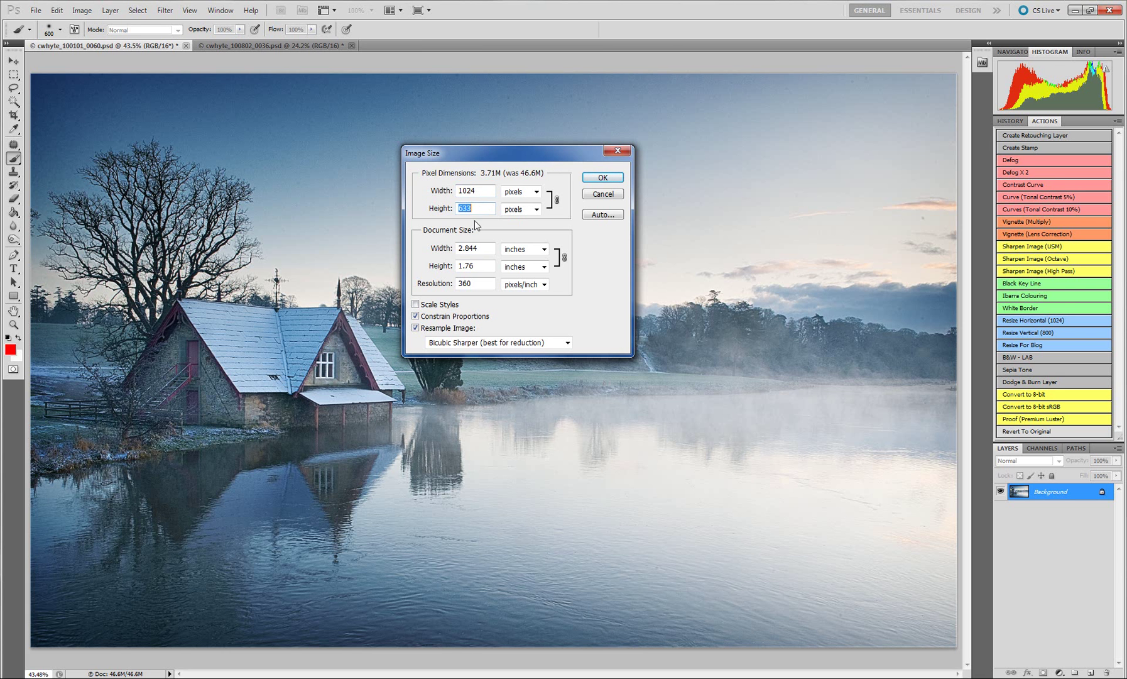
click(482, 267)
click(468, 249)
click(600, 178)
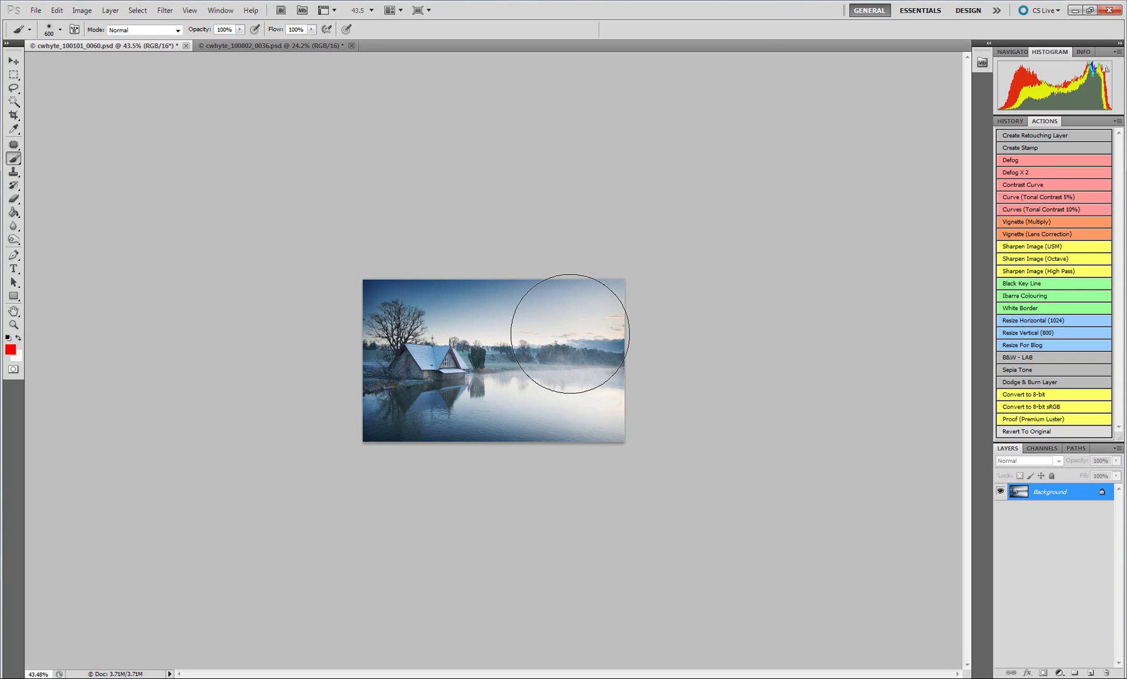
- View the resized landscape at Actual Pixels (100%)
click(190, 10)
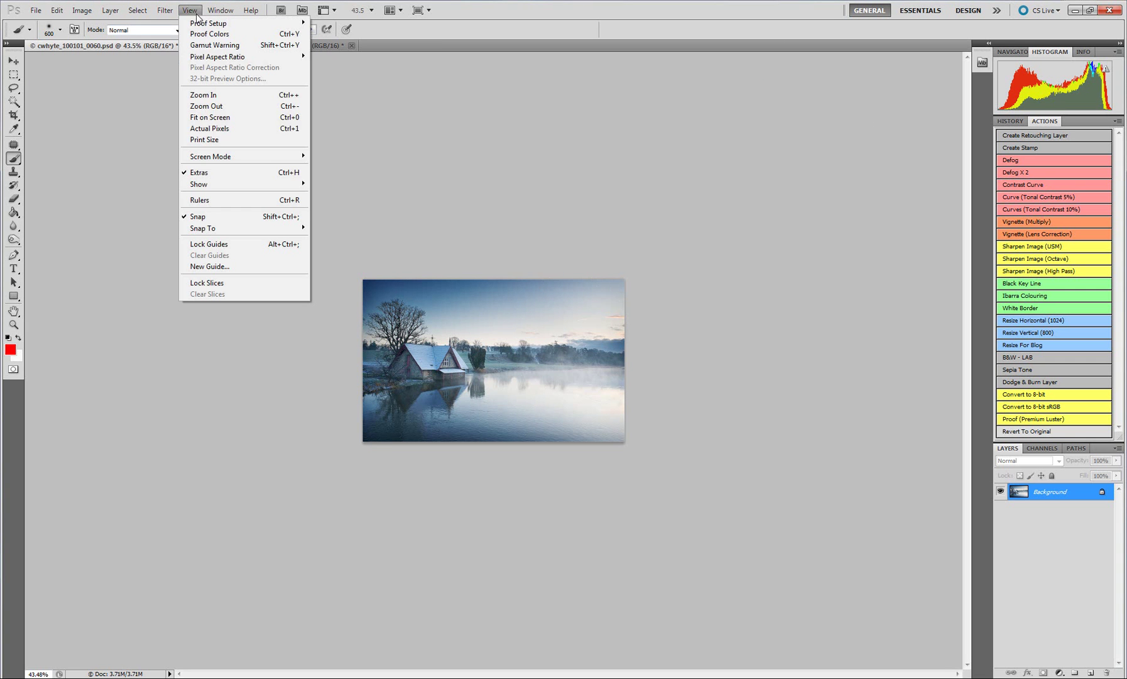
click(235, 127)
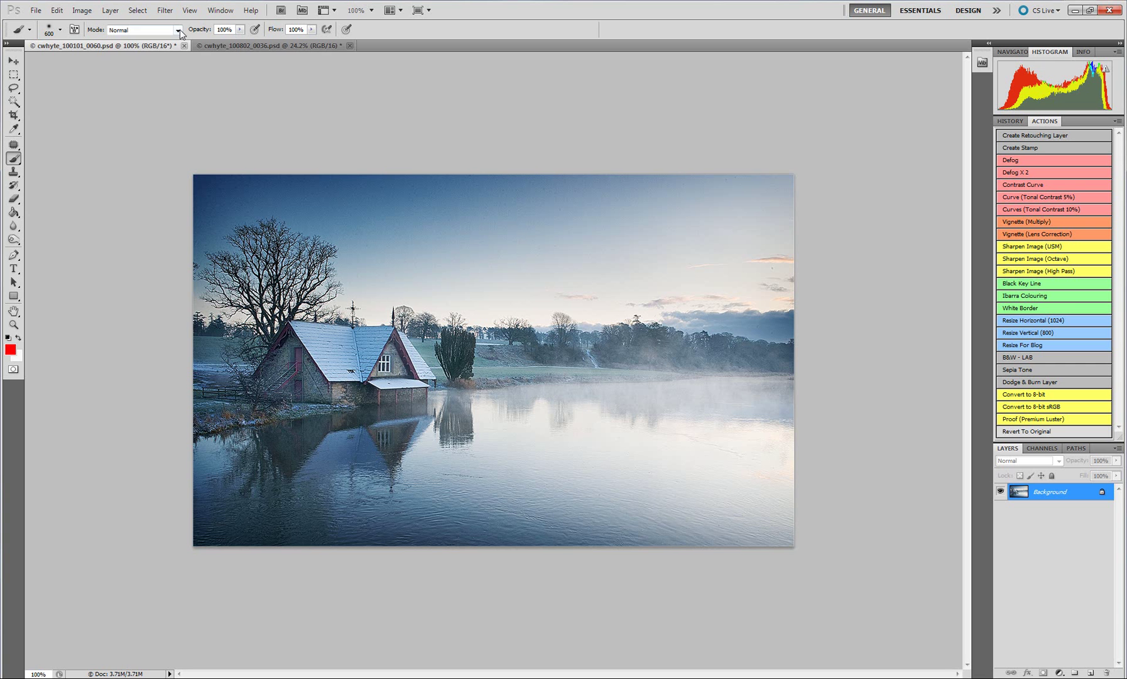
- Convert the landscape to the sRGB IEC61966-2.1 destination profile via Convert to Profile
click(57, 10)
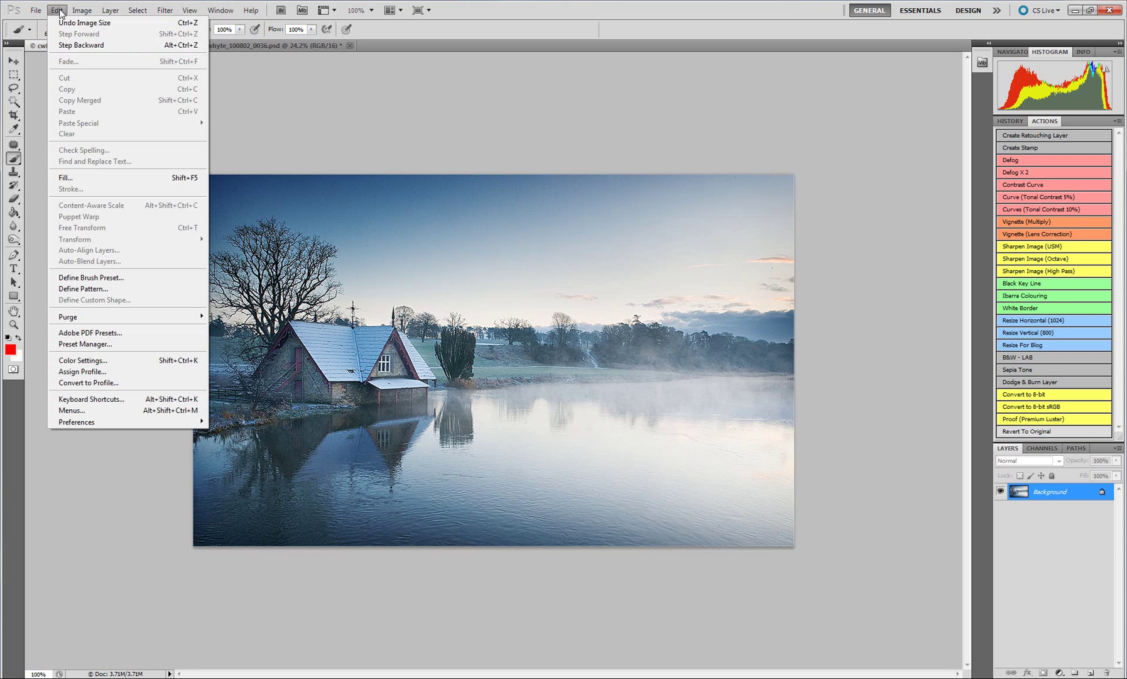
click(82, 382)
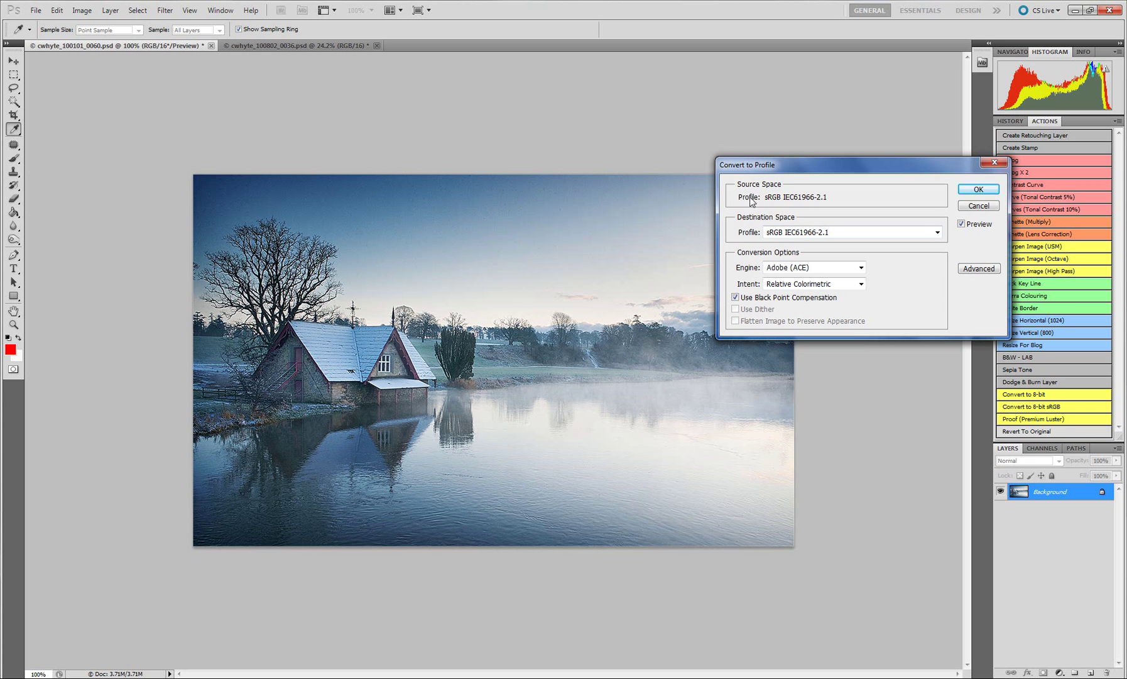
click(774, 232)
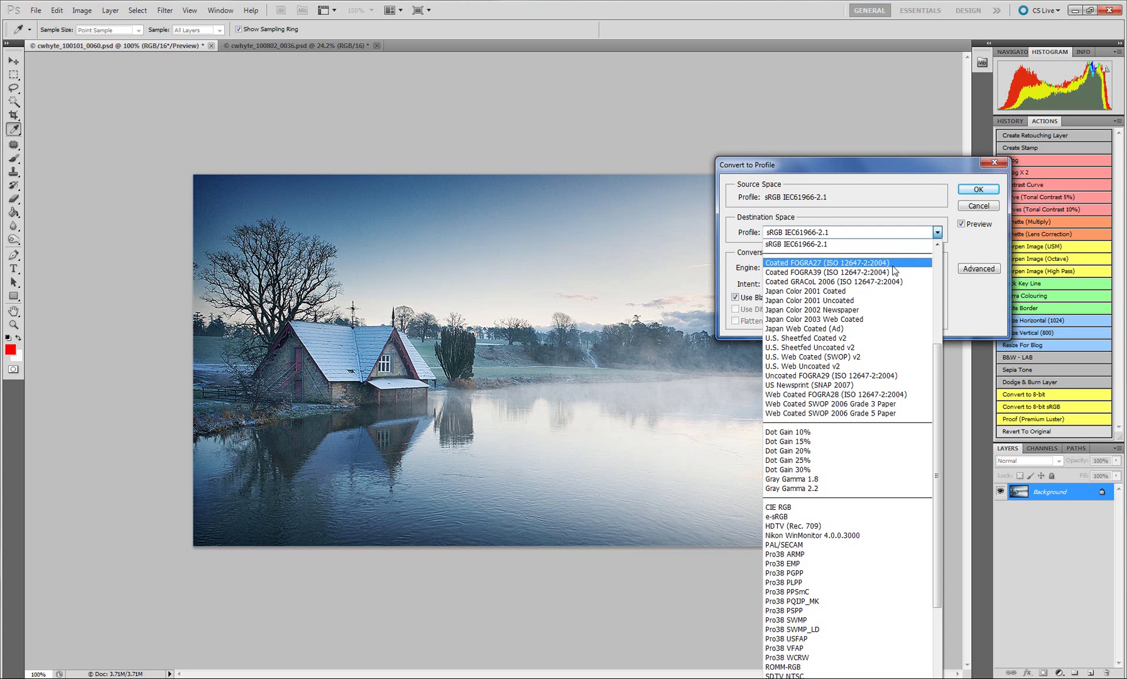
drag(941, 432, 931, 363)
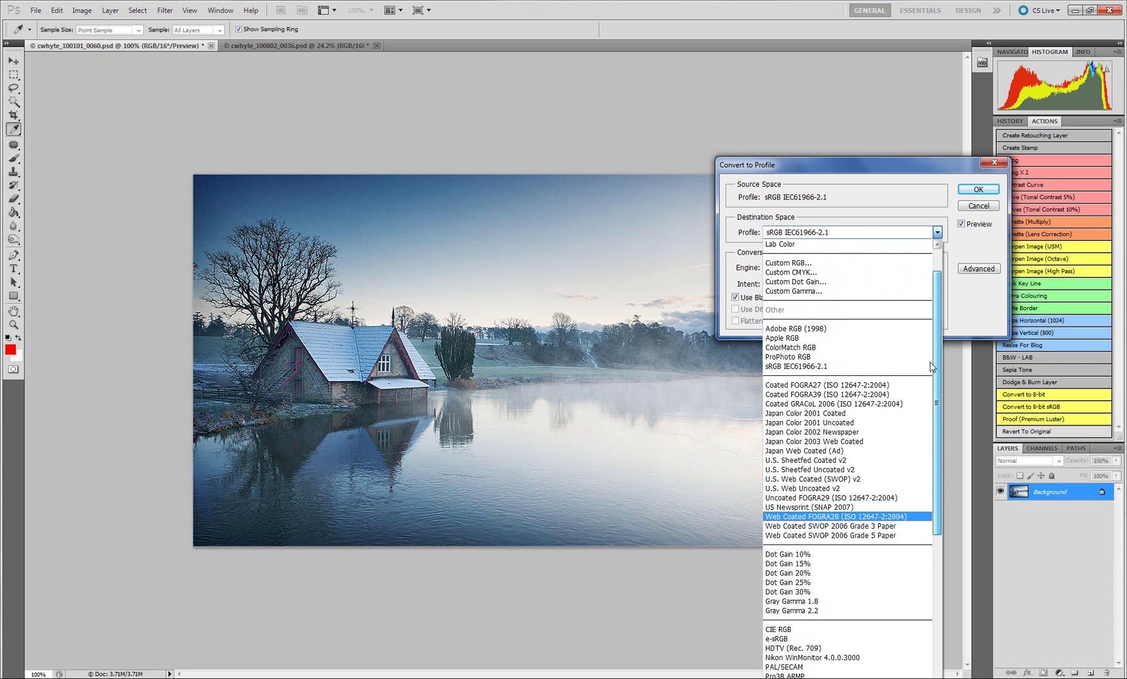
scroll(931, 367, up, 1)
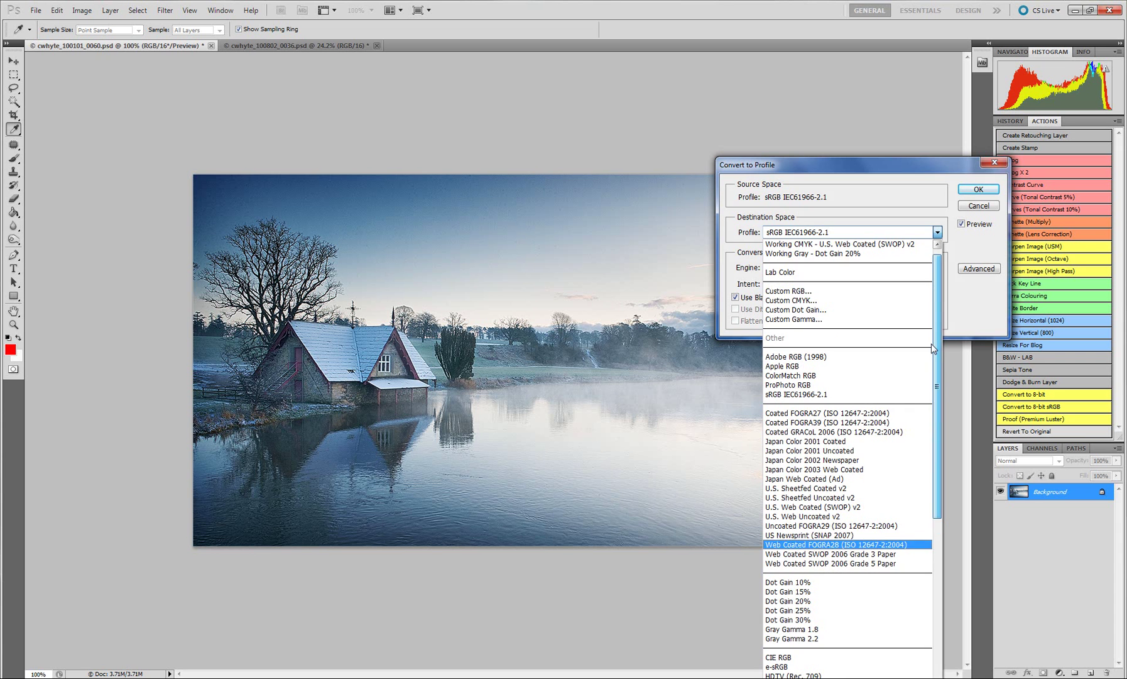
click(850, 394)
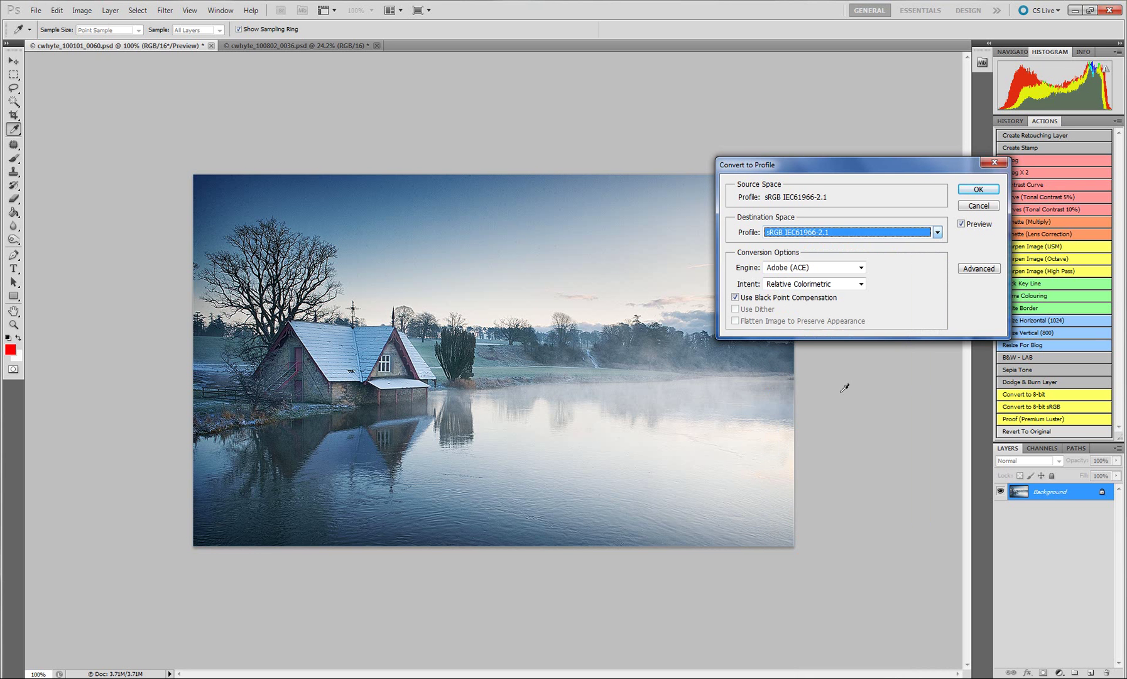
click(978, 189)
key(b)
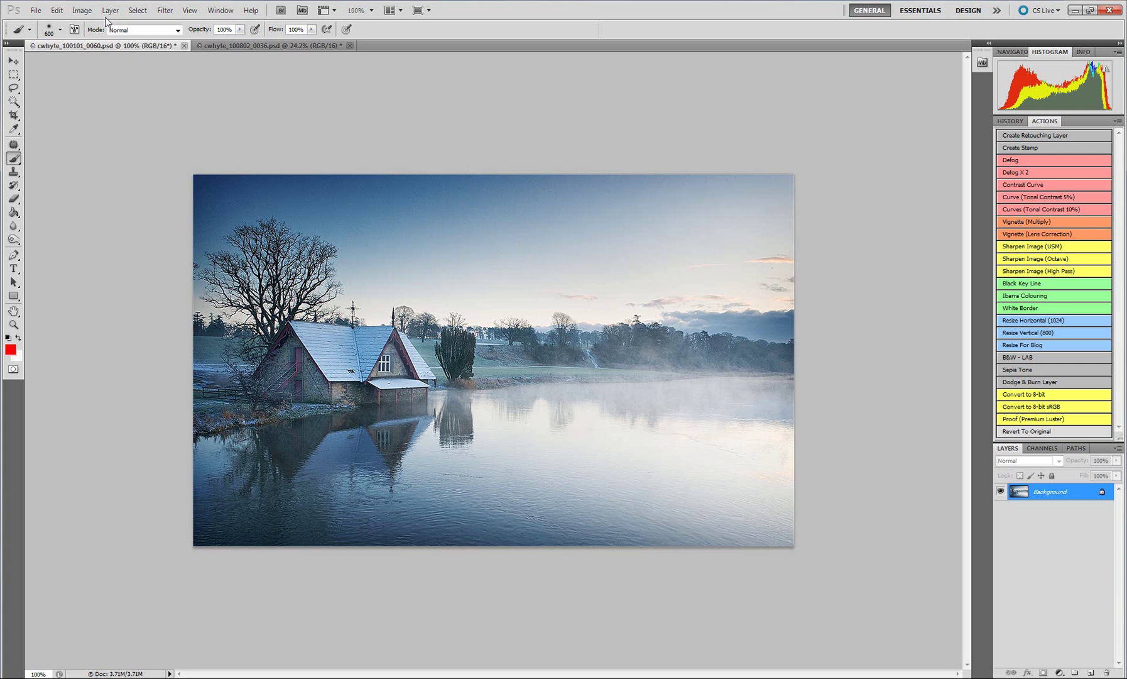
- Change the landscape's mode to 8 Bits/Channel
click(82, 11)
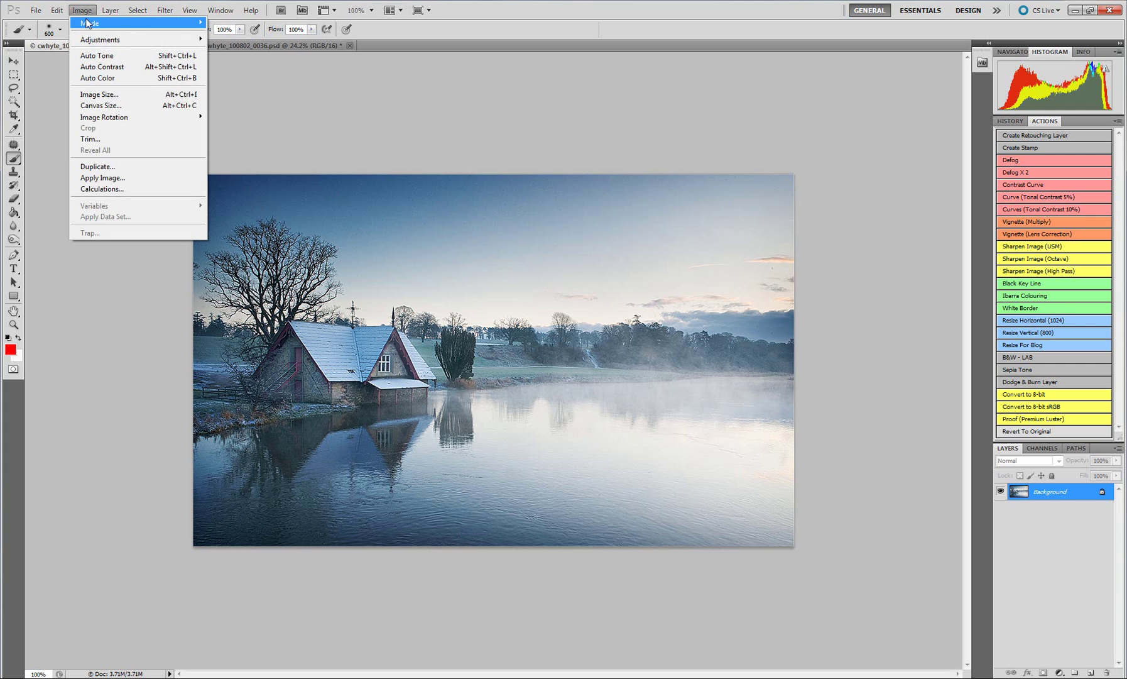
mouse_move(88, 24)
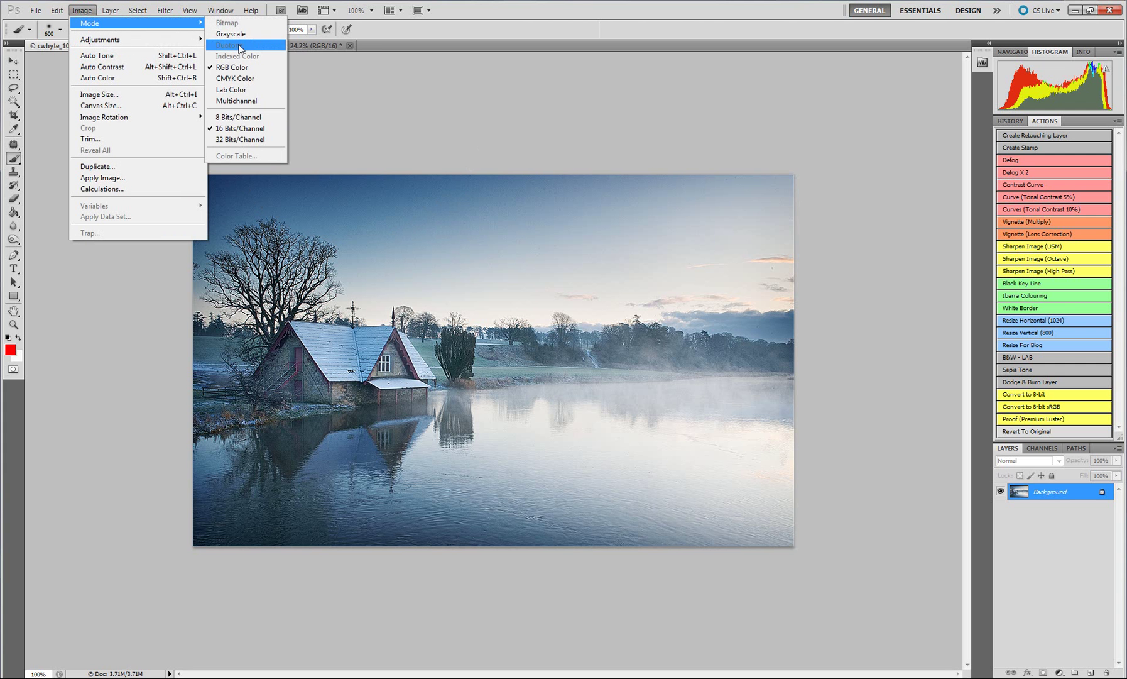
click(244, 118)
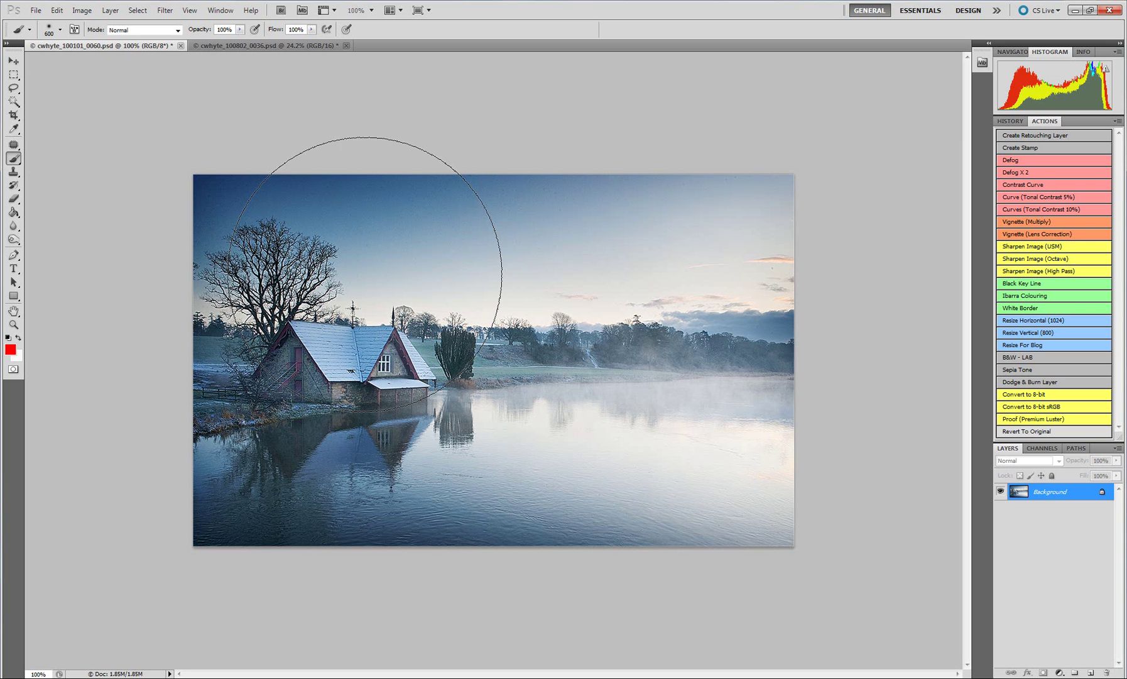
- Save As a JPEG named A147_1 on the Desktop
click(42, 12)
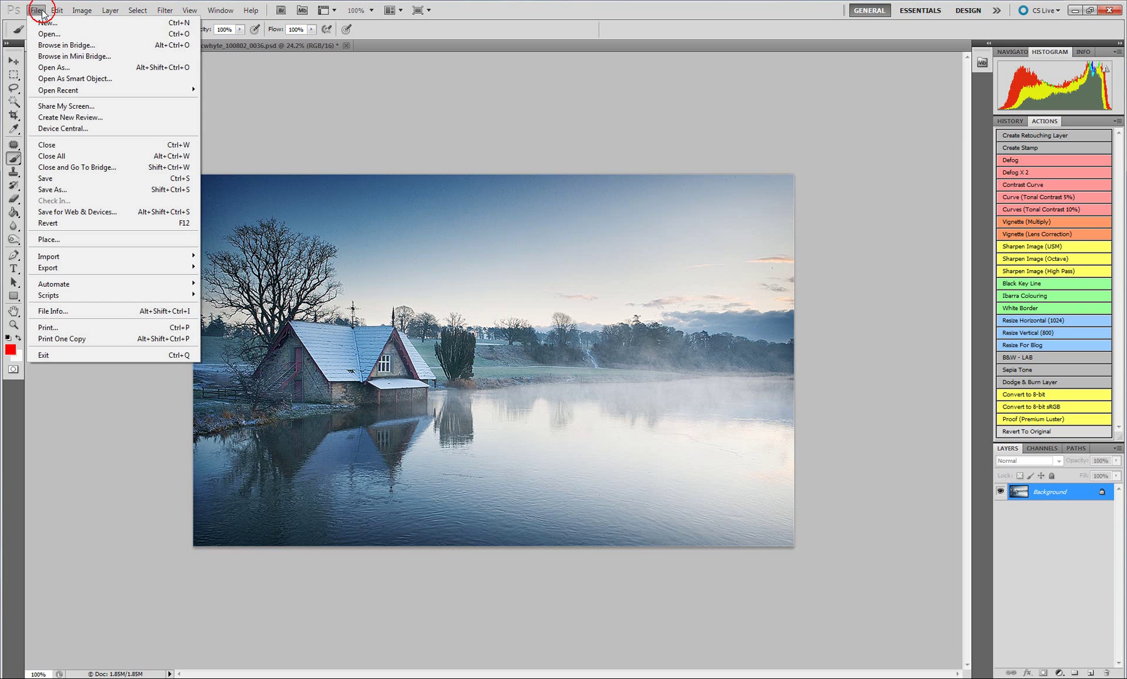
click(67, 190)
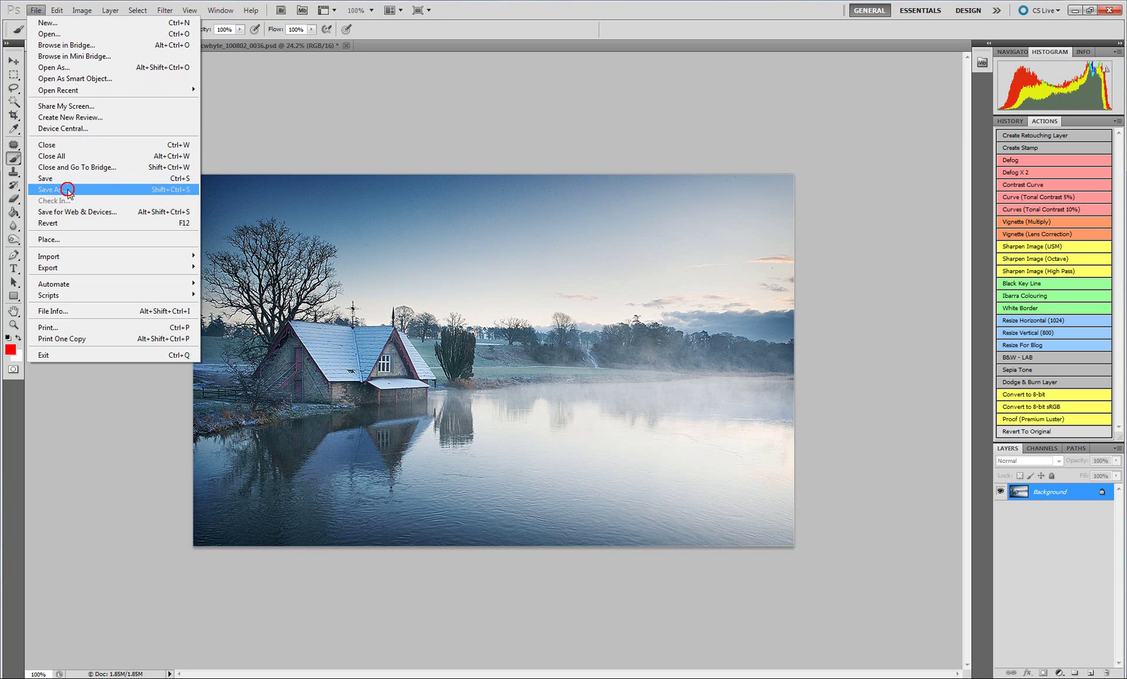
click(432, 195)
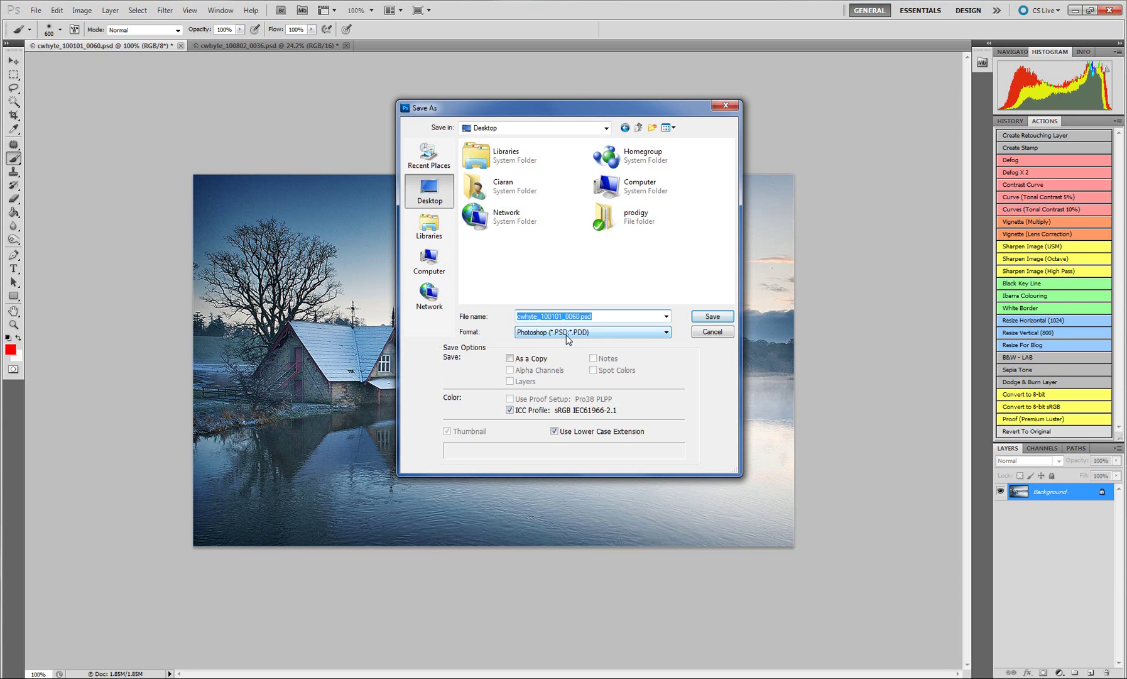
text(A)
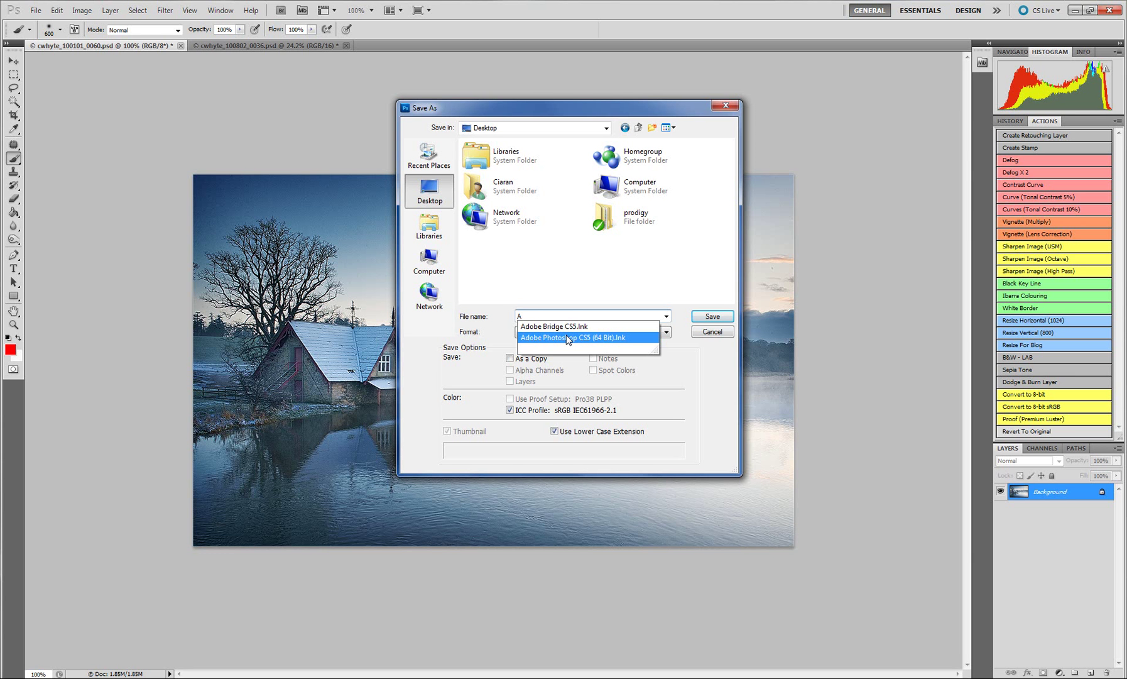
text(147_1)
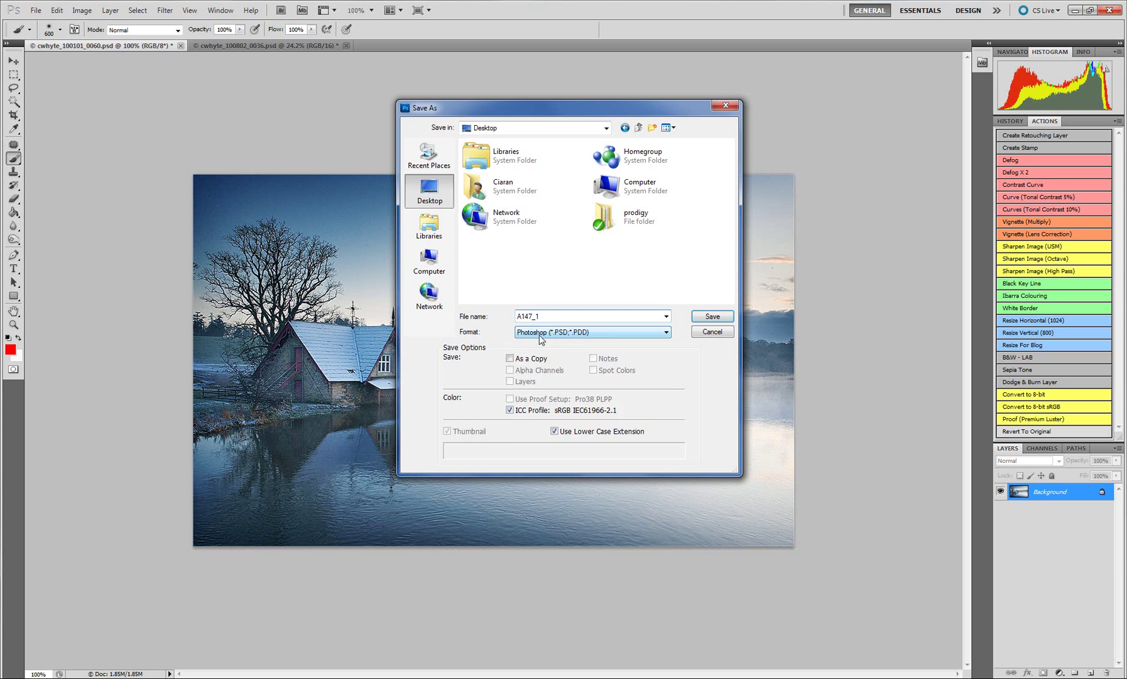
click(538, 335)
click(569, 388)
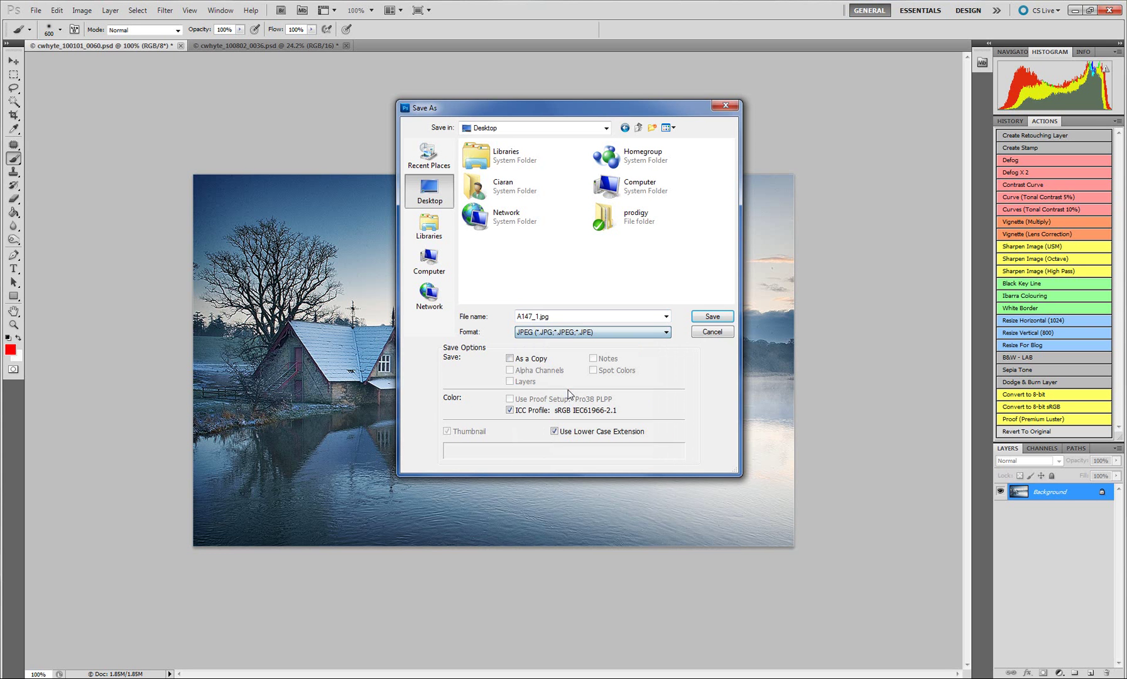
double_click(532, 317)
text(A147_T)
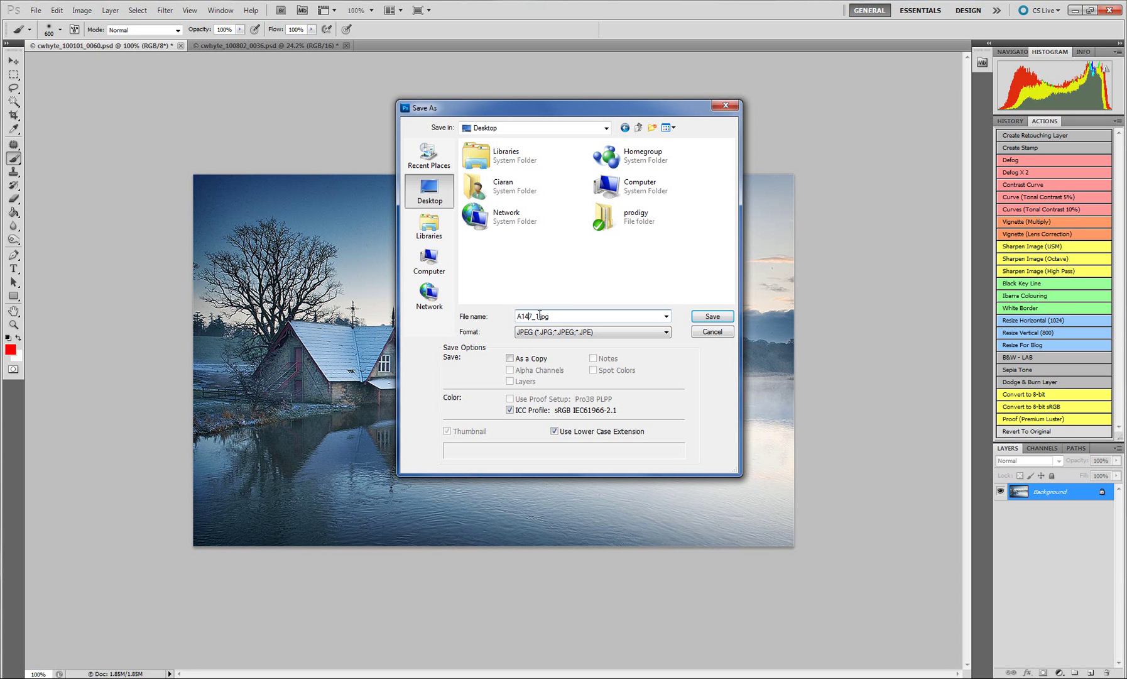
click(703, 320)
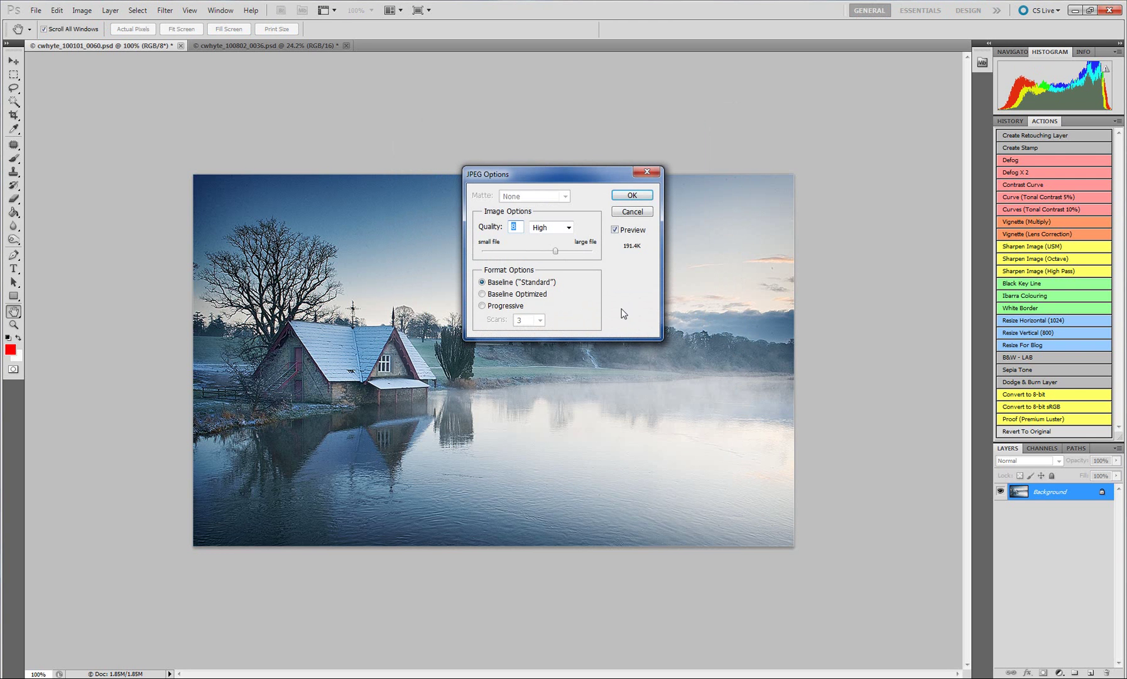
- Keep JPEG quality 8 (High) with Baseline (Standard) encoding and confirm the save
click(568, 229)
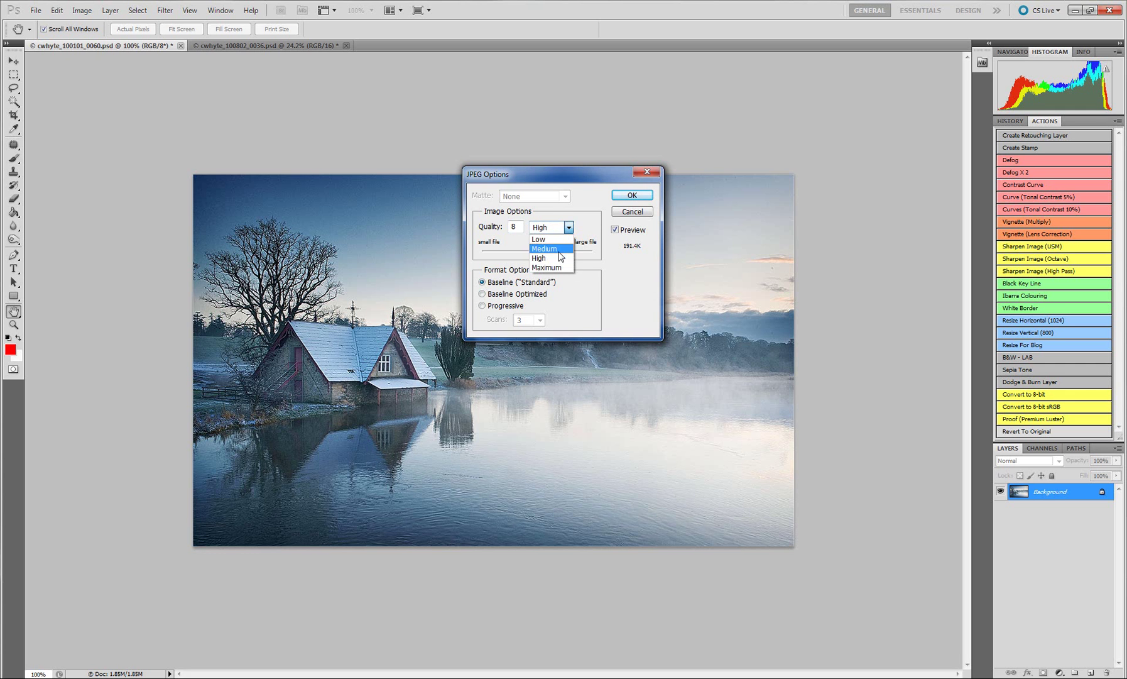
click(558, 264)
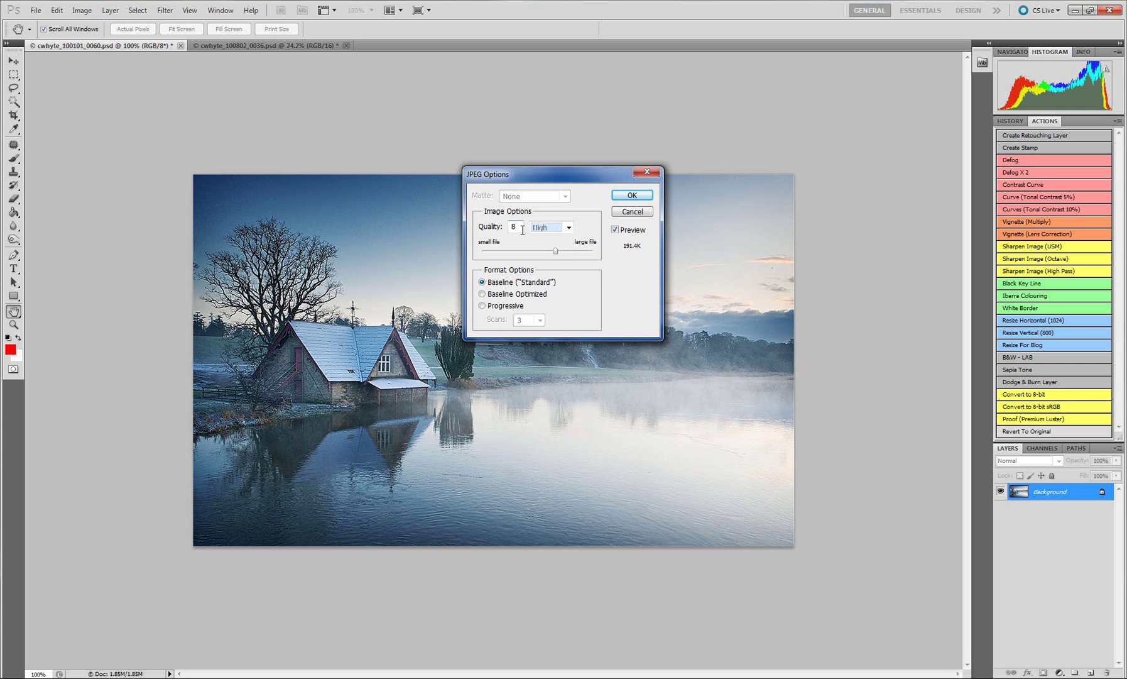
double_click(522, 230)
click(505, 281)
click(632, 196)
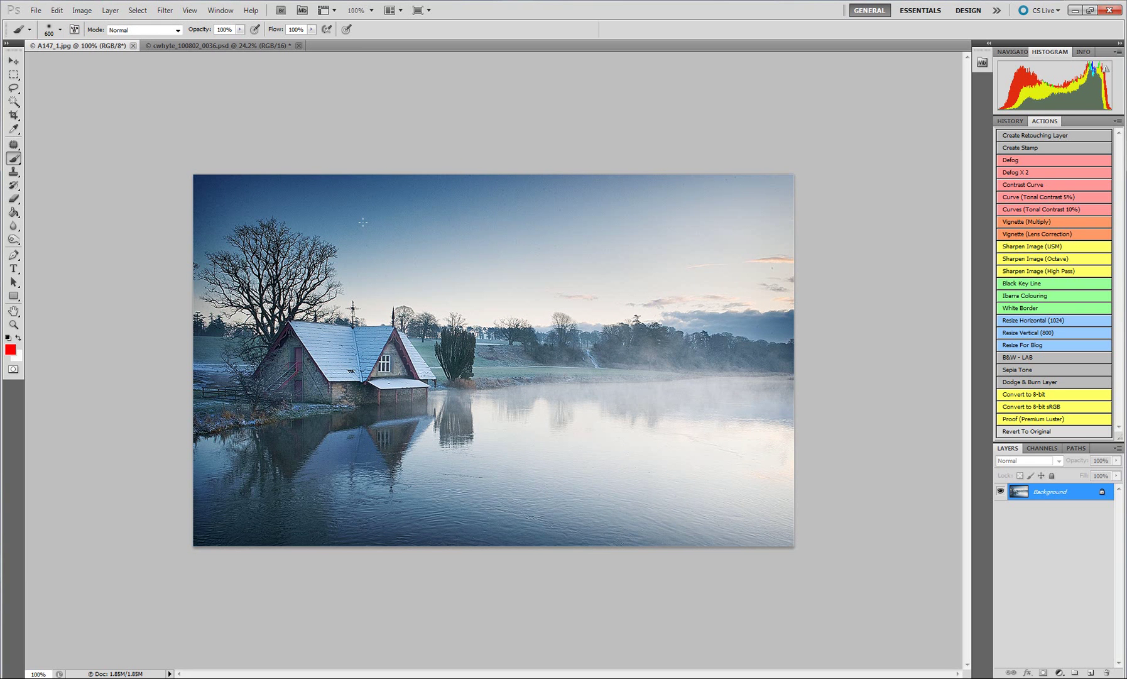
- Close A147_1.jpg, then resize the portrait to 768 pixels high with Scale Styles off
click(133, 46)
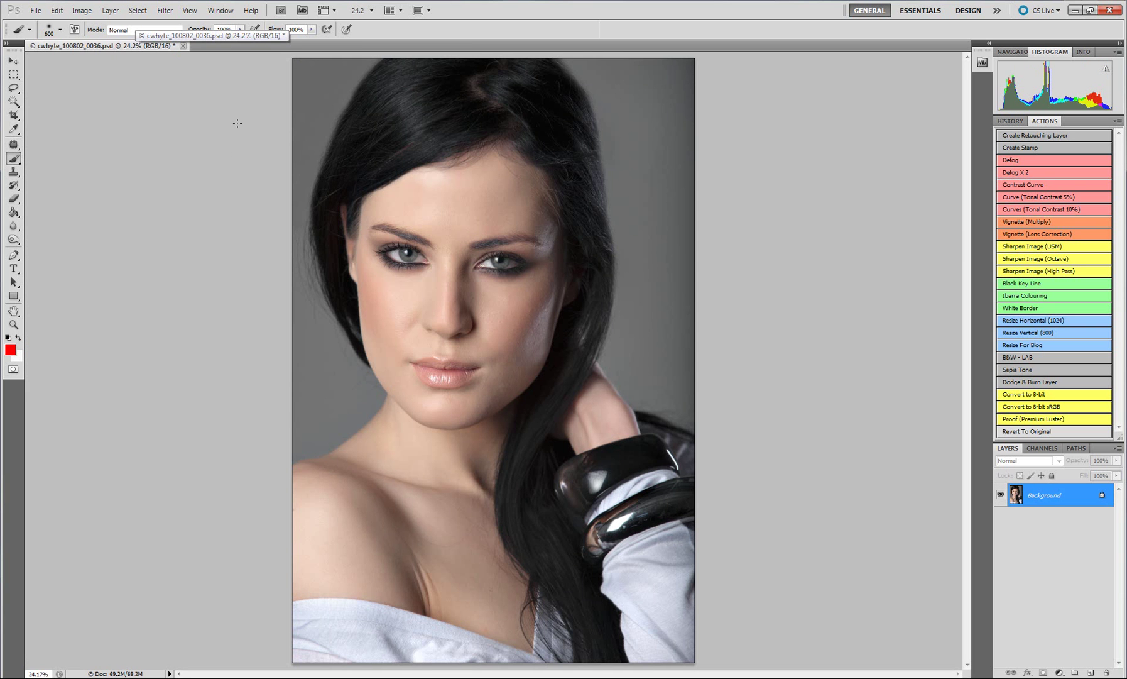
click(81, 10)
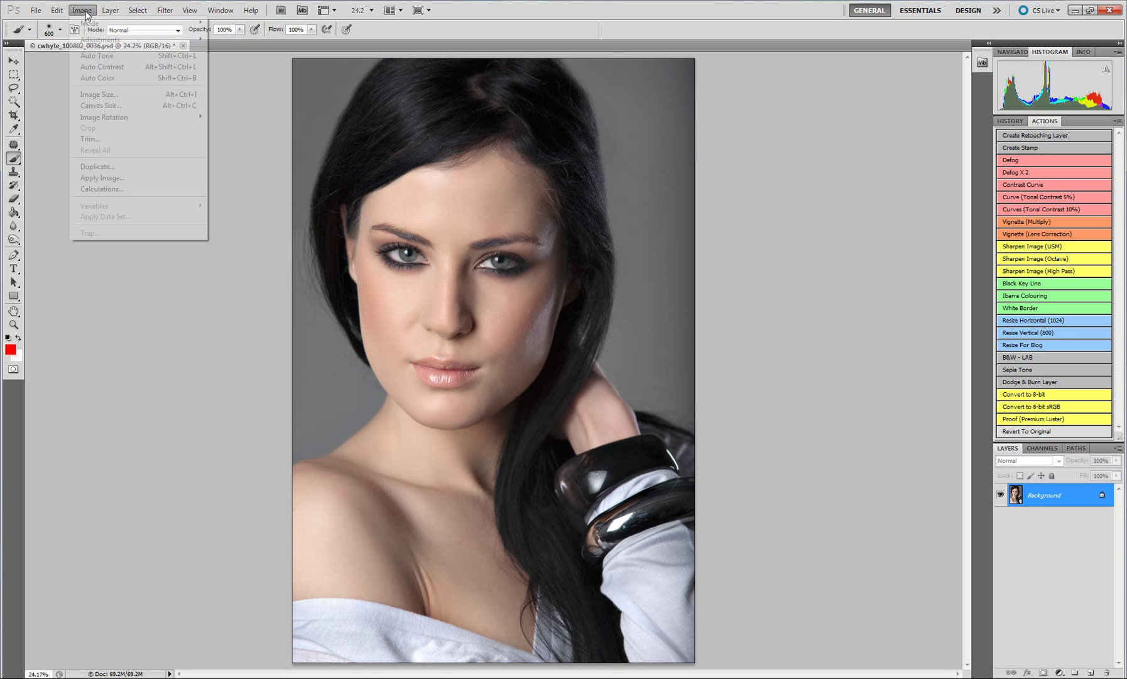
click(111, 98)
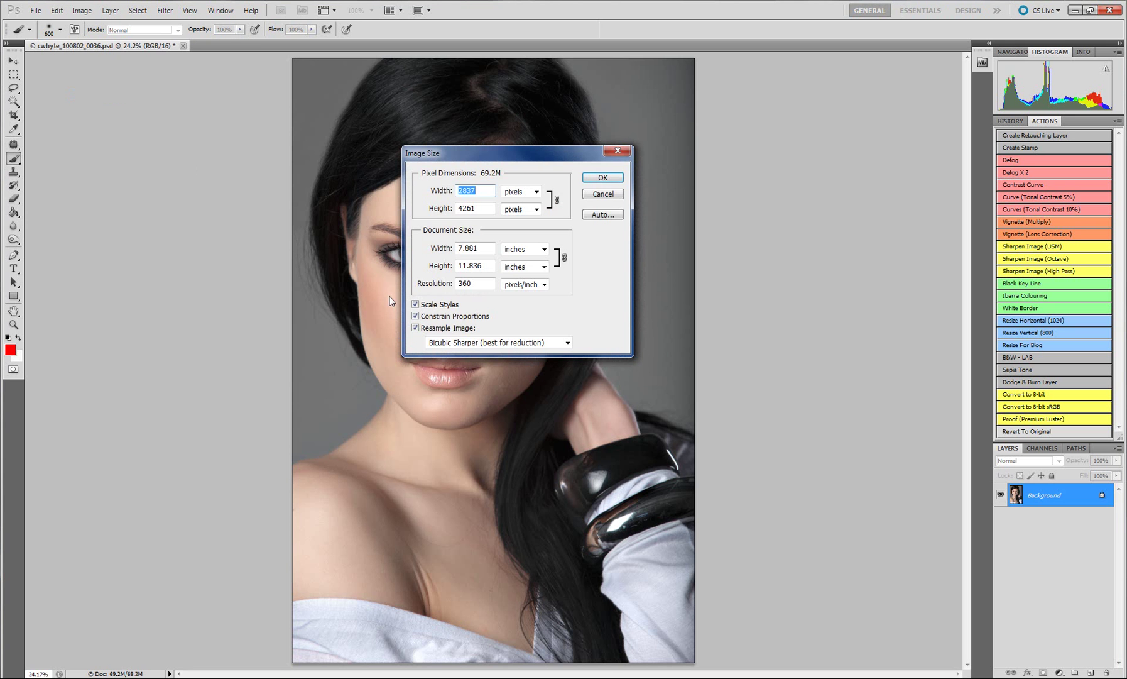
click(435, 329)
click(436, 329)
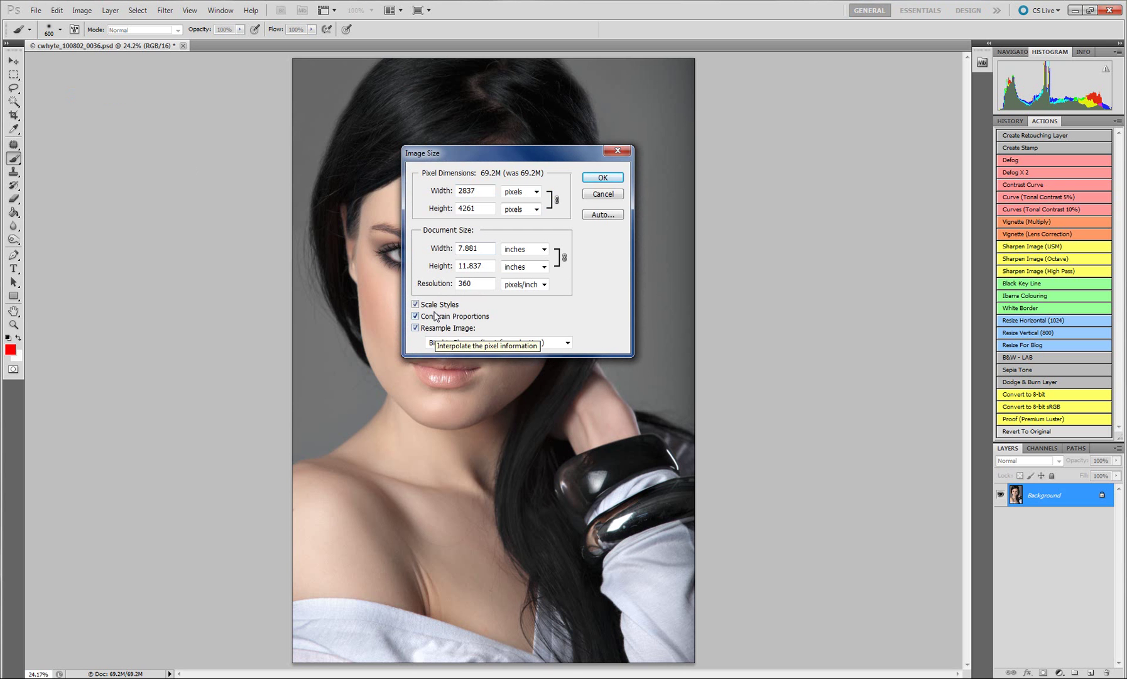
click(435, 306)
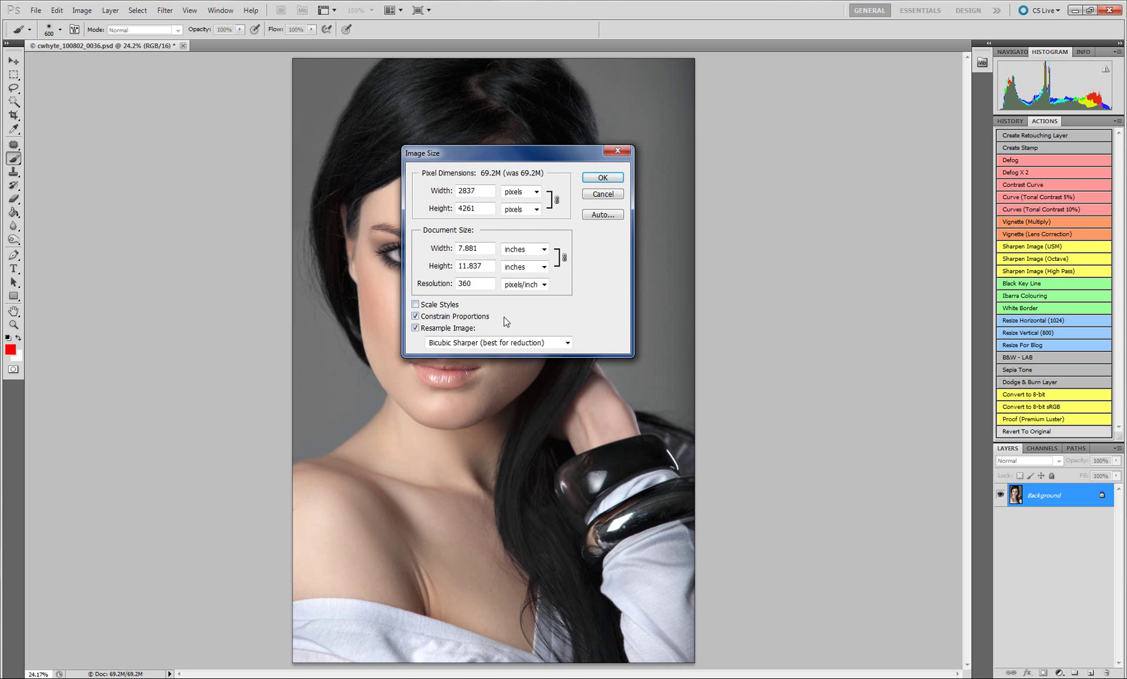
double_click(471, 208)
text(768)
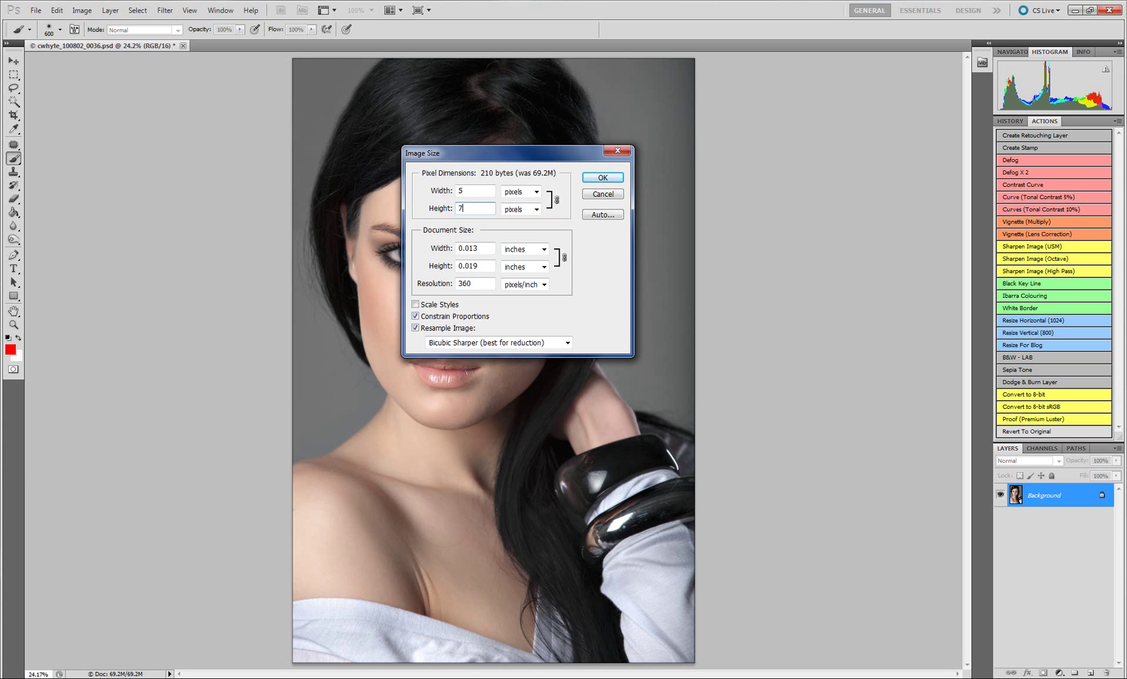
click(478, 190)
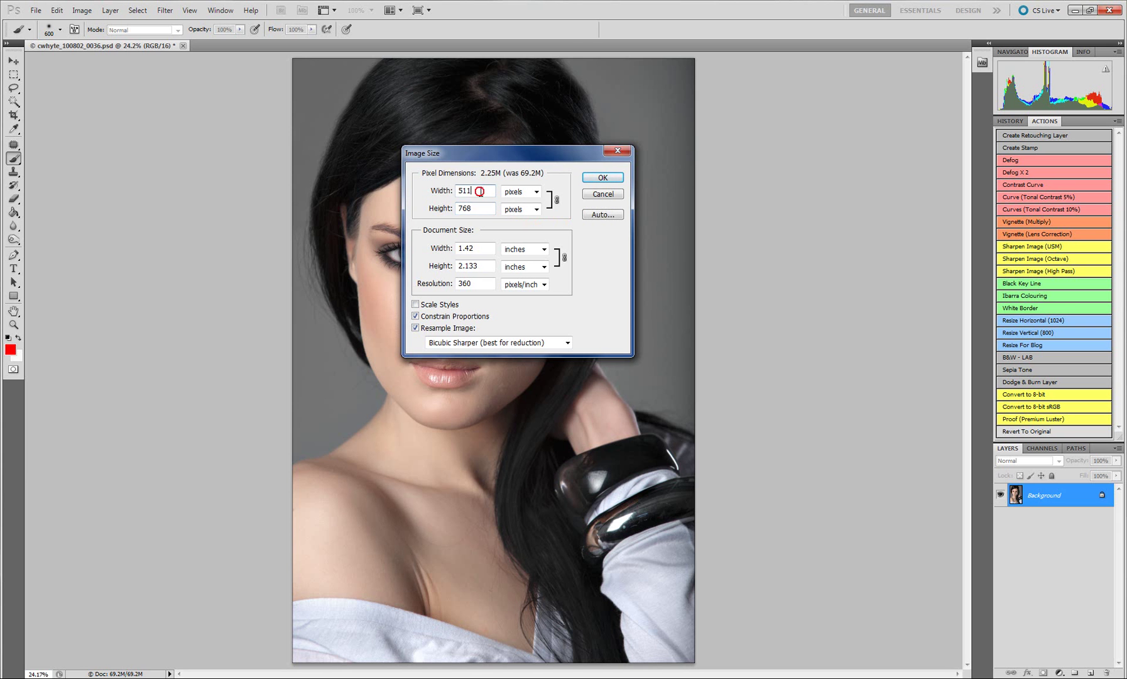
click(603, 179)
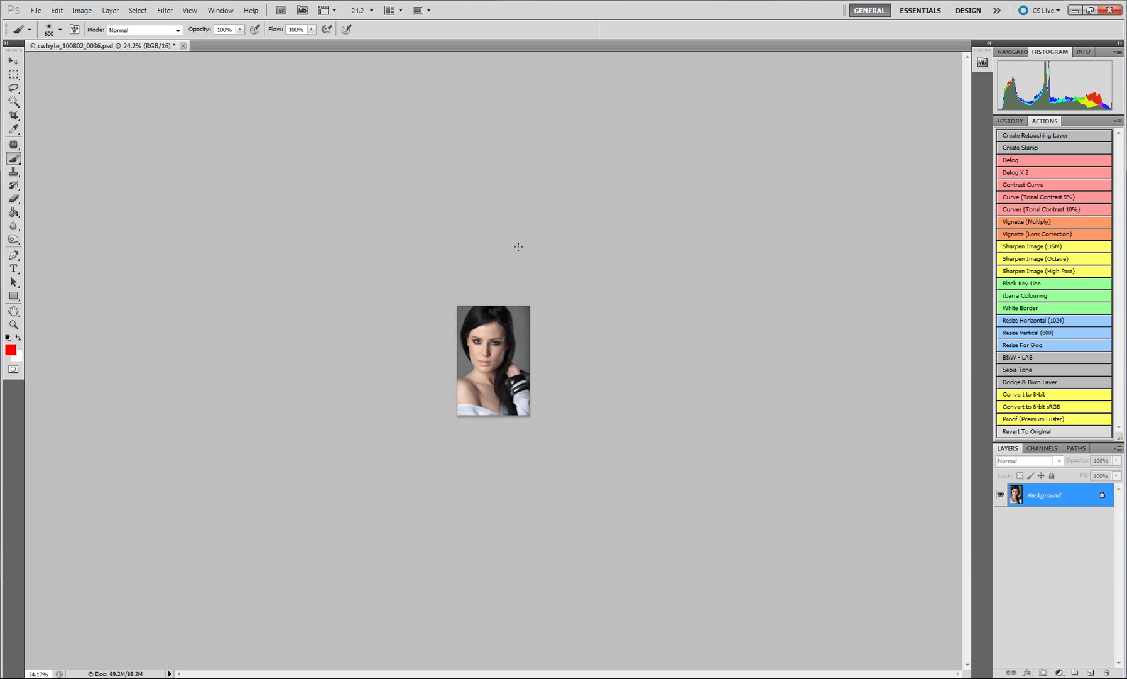
- Convert the portrait from Adobe RGB (1998) to the sRGB IEC61966-2.1 profile
key(ctrl+1)
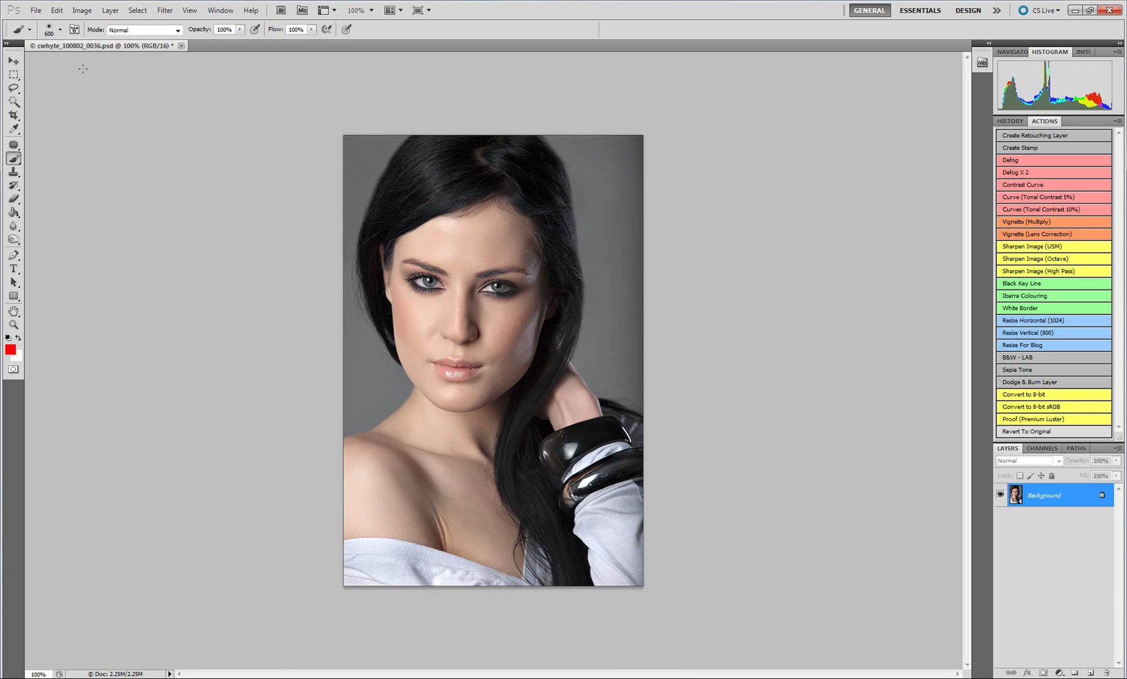
click(56, 10)
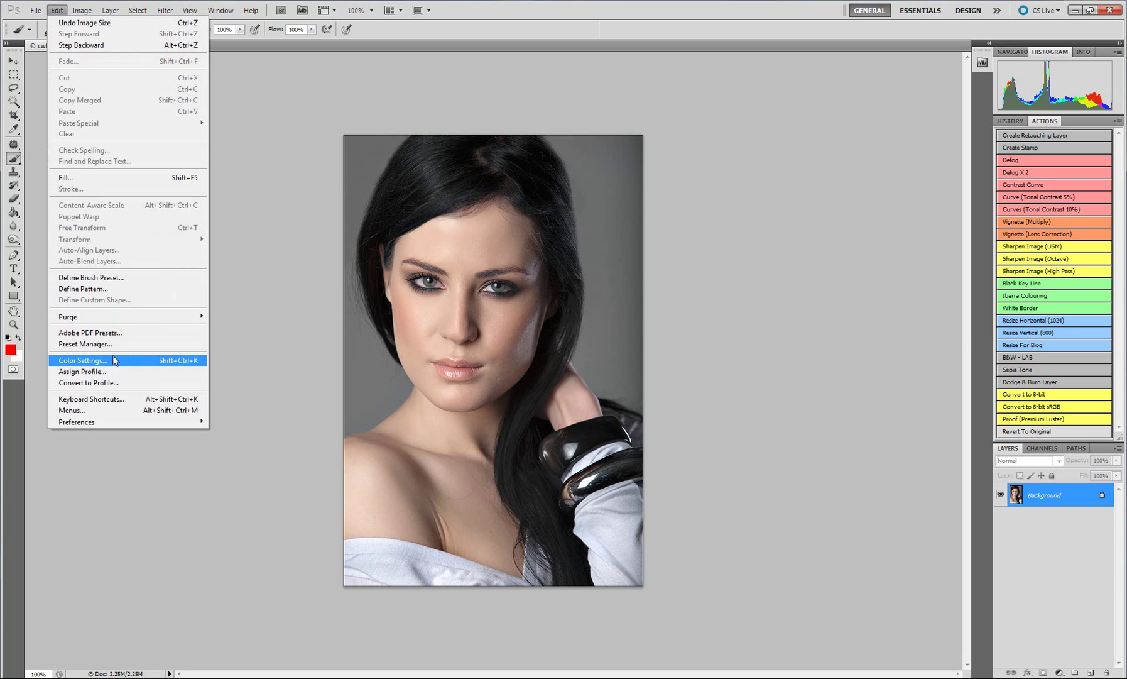
click(114, 383)
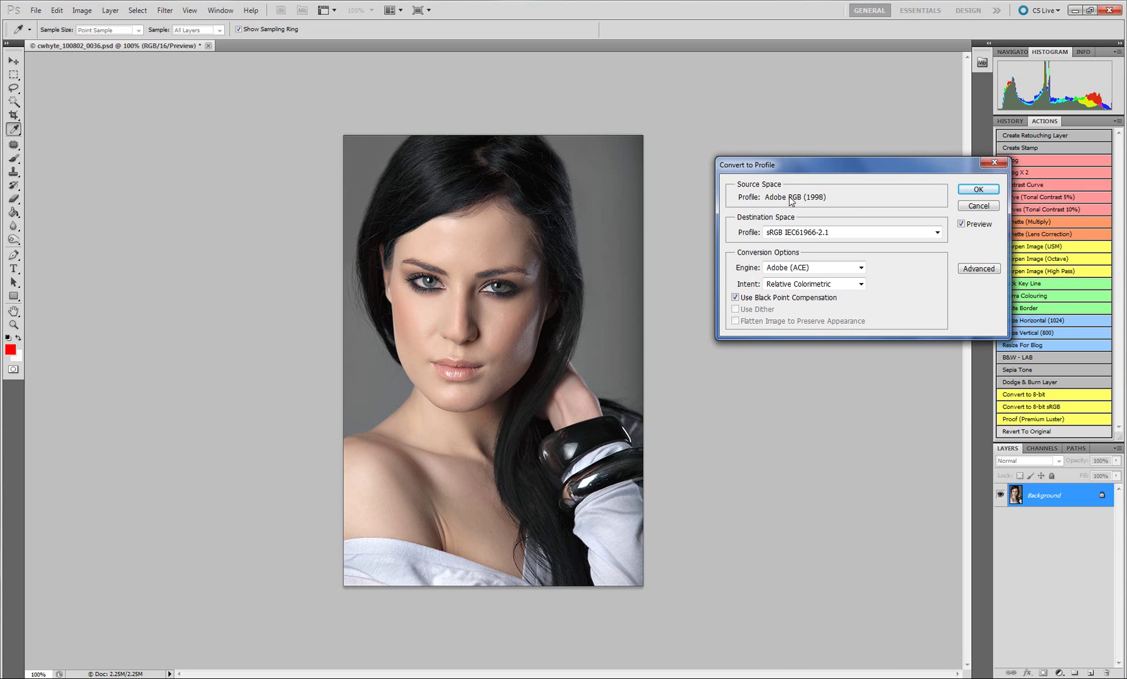
click(938, 232)
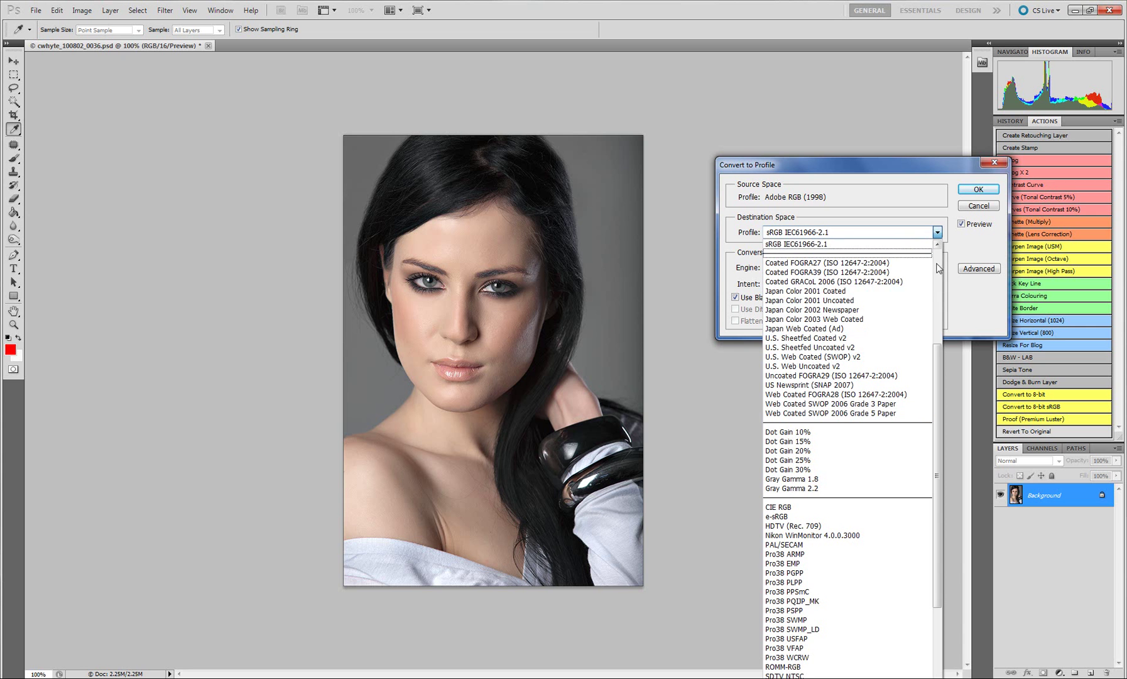
scroll(937, 352, up, 6)
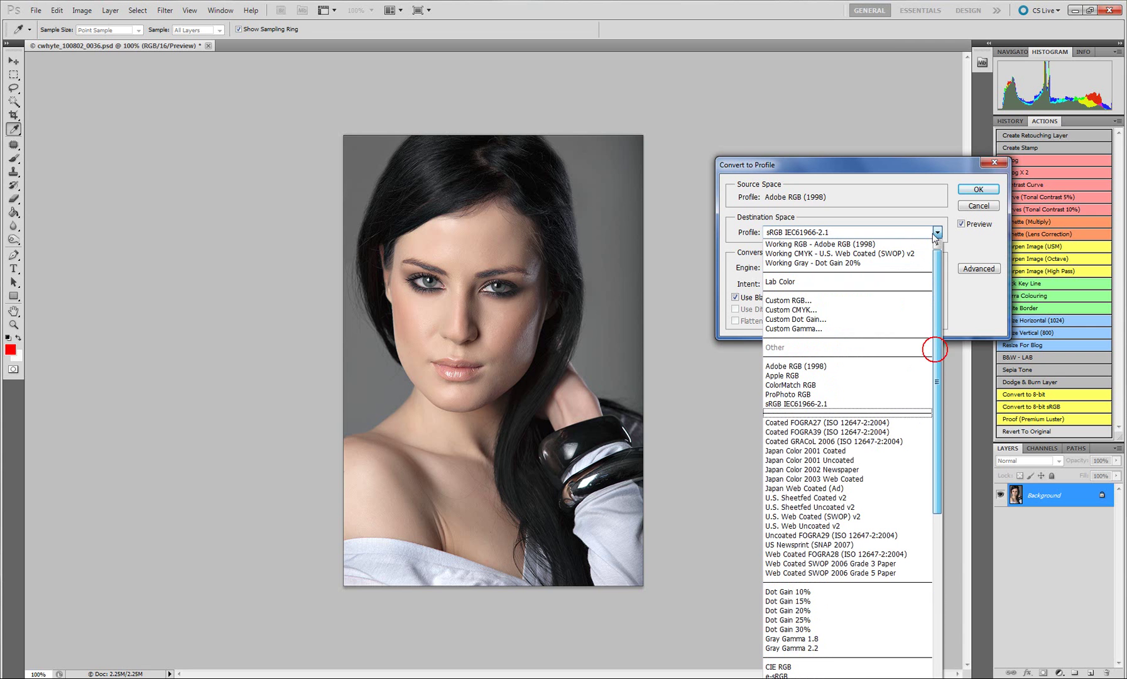
click(825, 404)
click(979, 189)
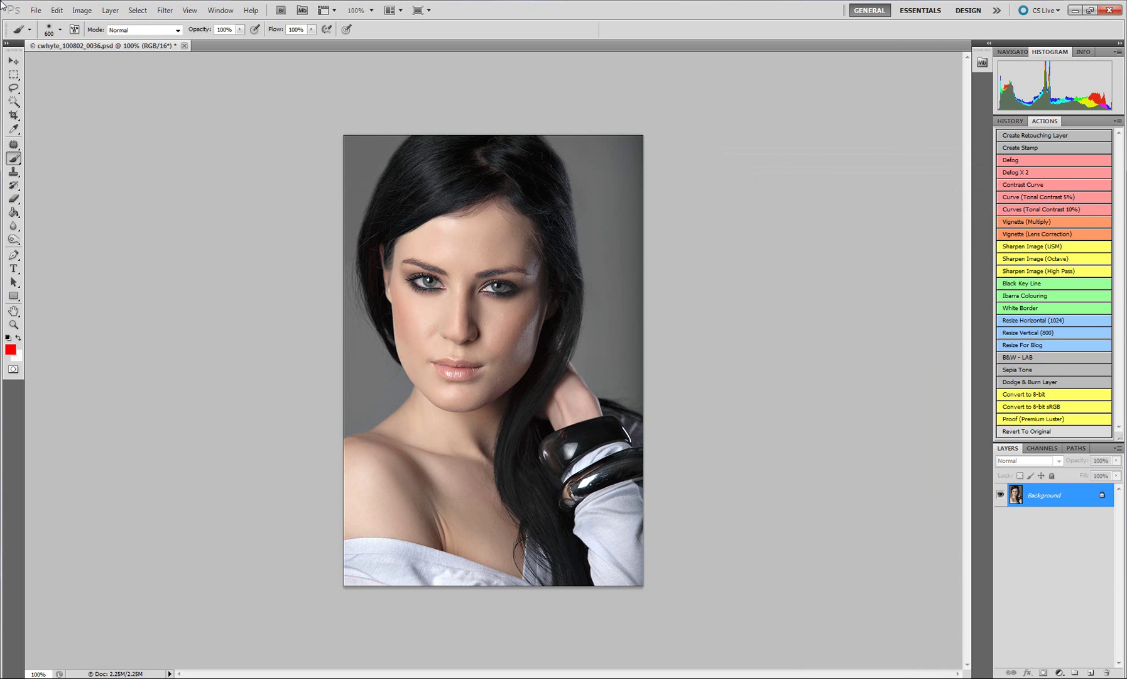
- Reduce the portrait to 8 bits per channel
click(82, 10)
mouse_move(94, 23)
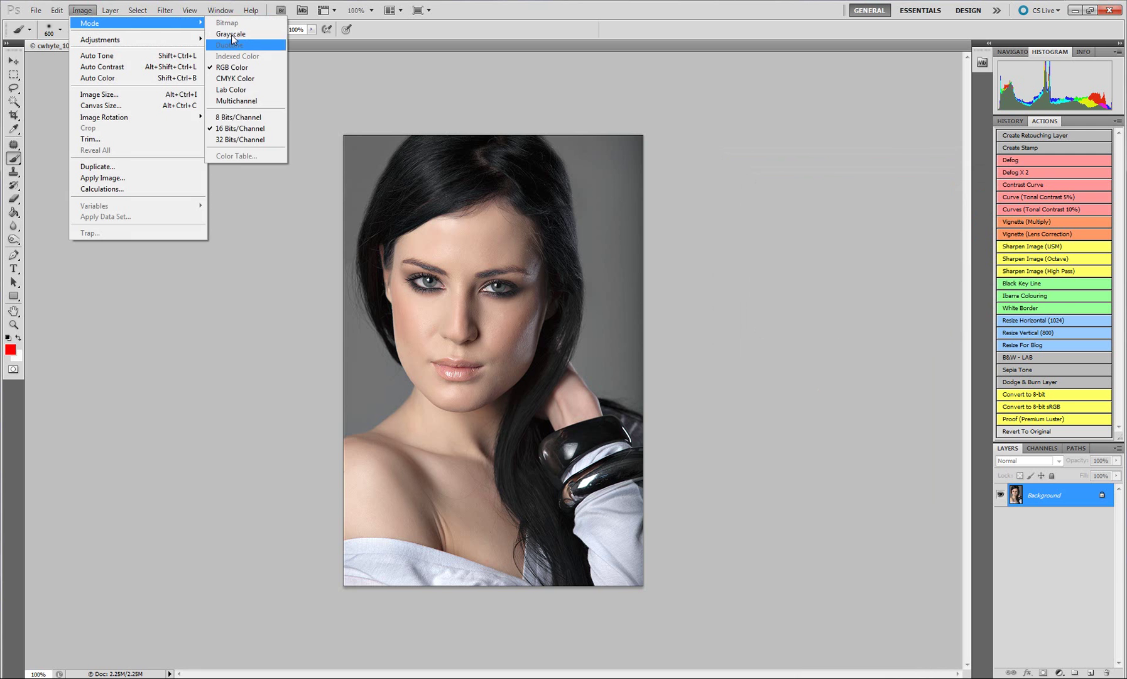
click(239, 117)
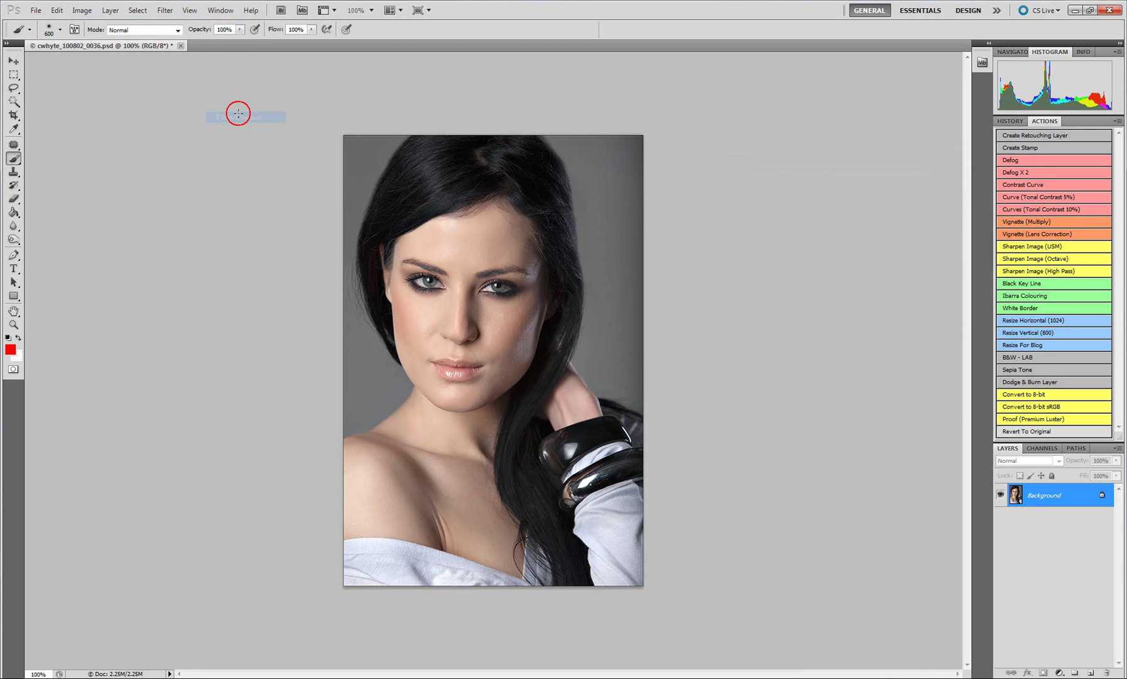
- Start saving a copy into the Desktop folder with JPEG as the format
click(36, 10)
click(69, 193)
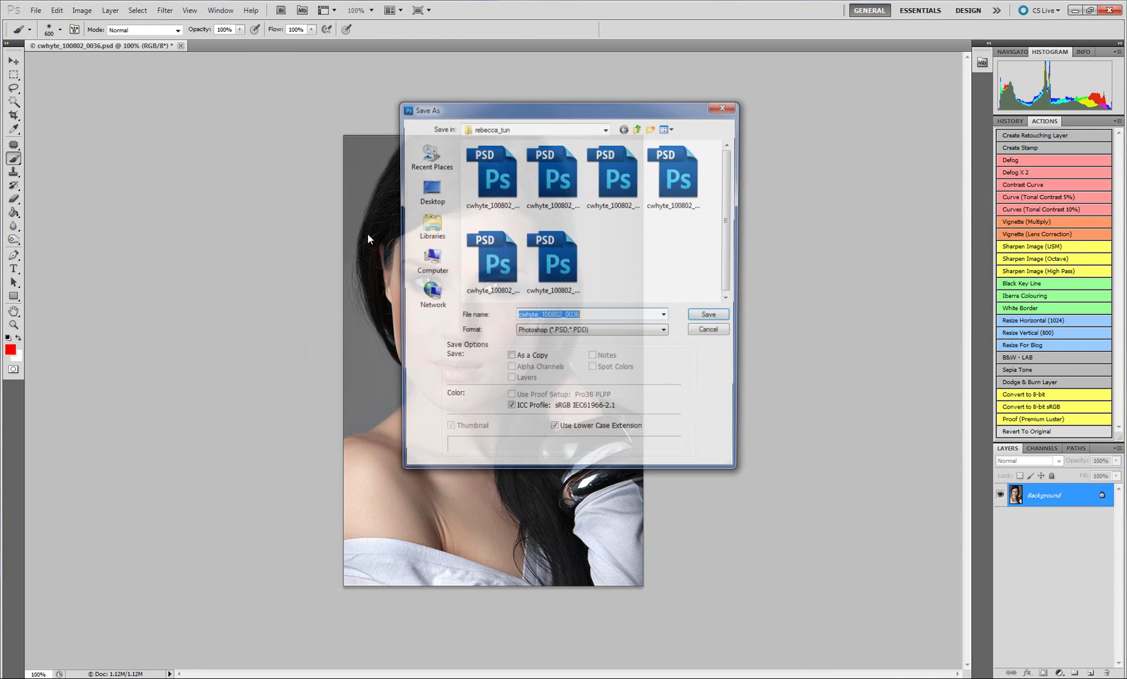
click(433, 188)
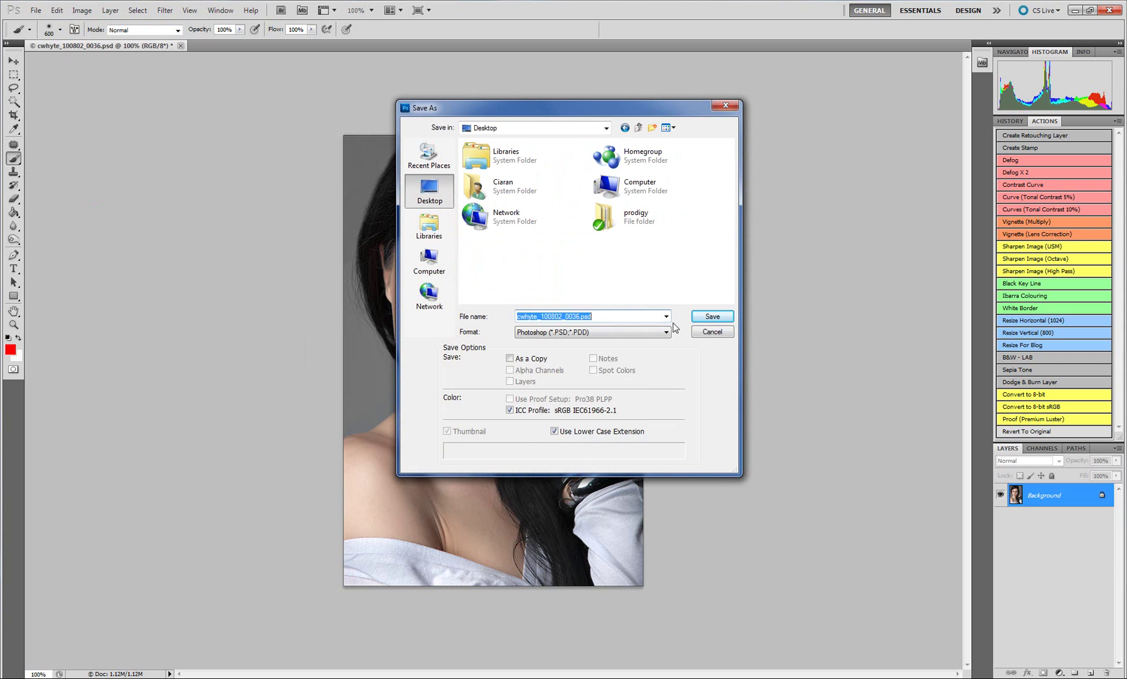
click(621, 333)
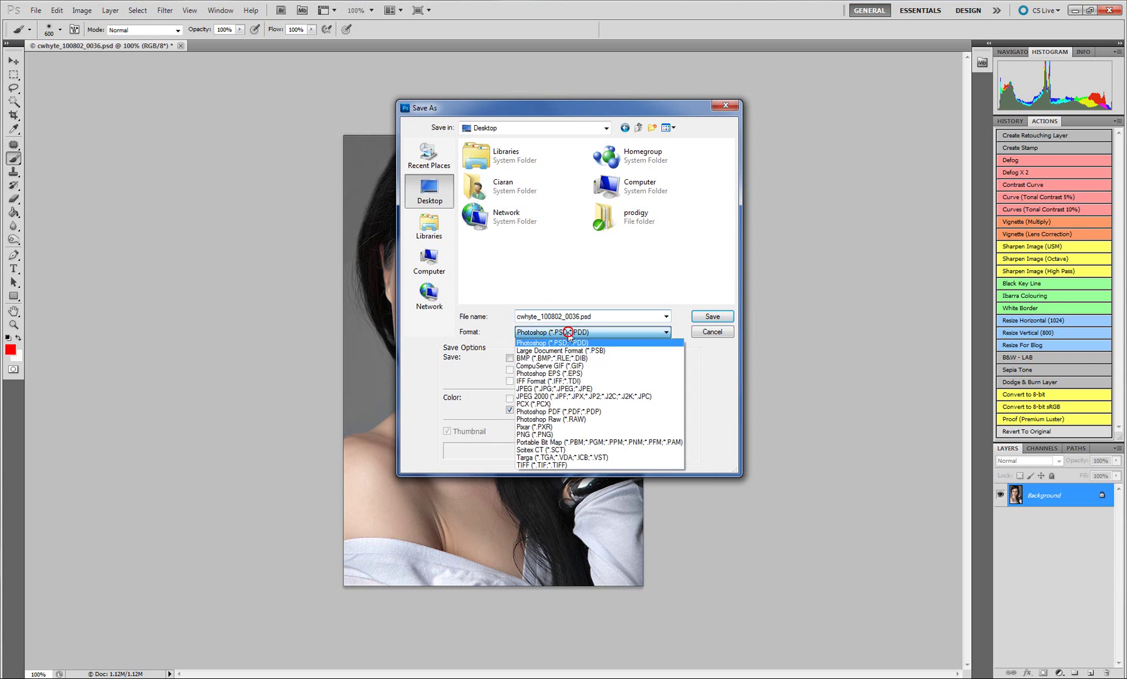
click(581, 389)
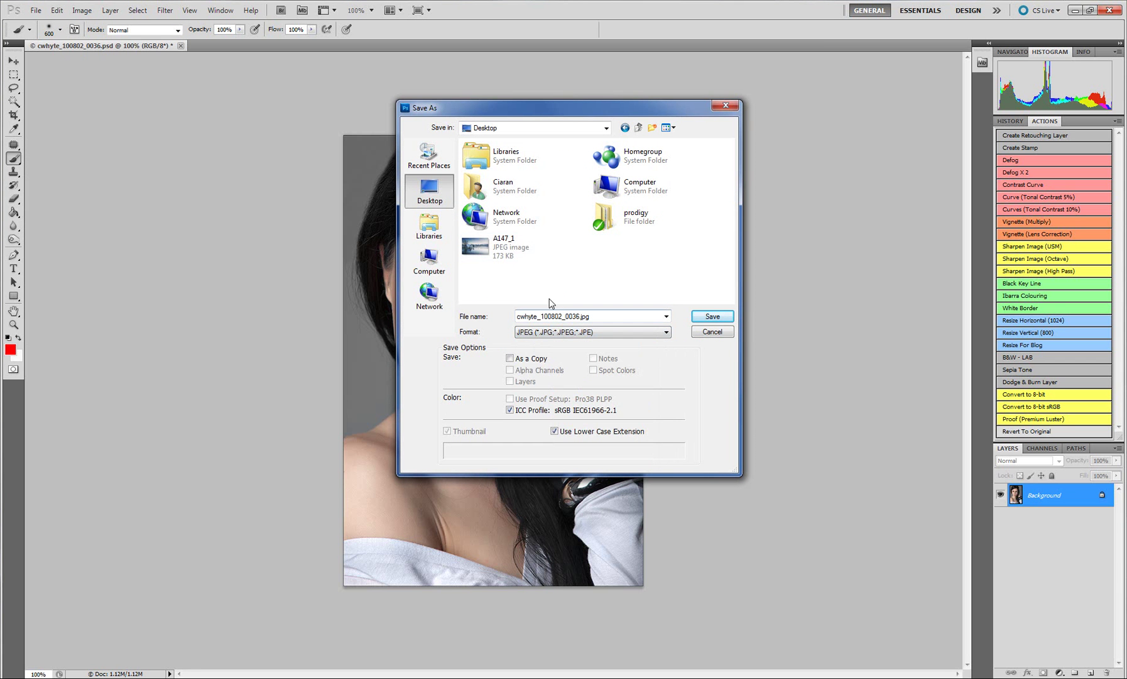
- Replace the file name with A147_2.jpg
double_click(565, 316)
key(Tab)
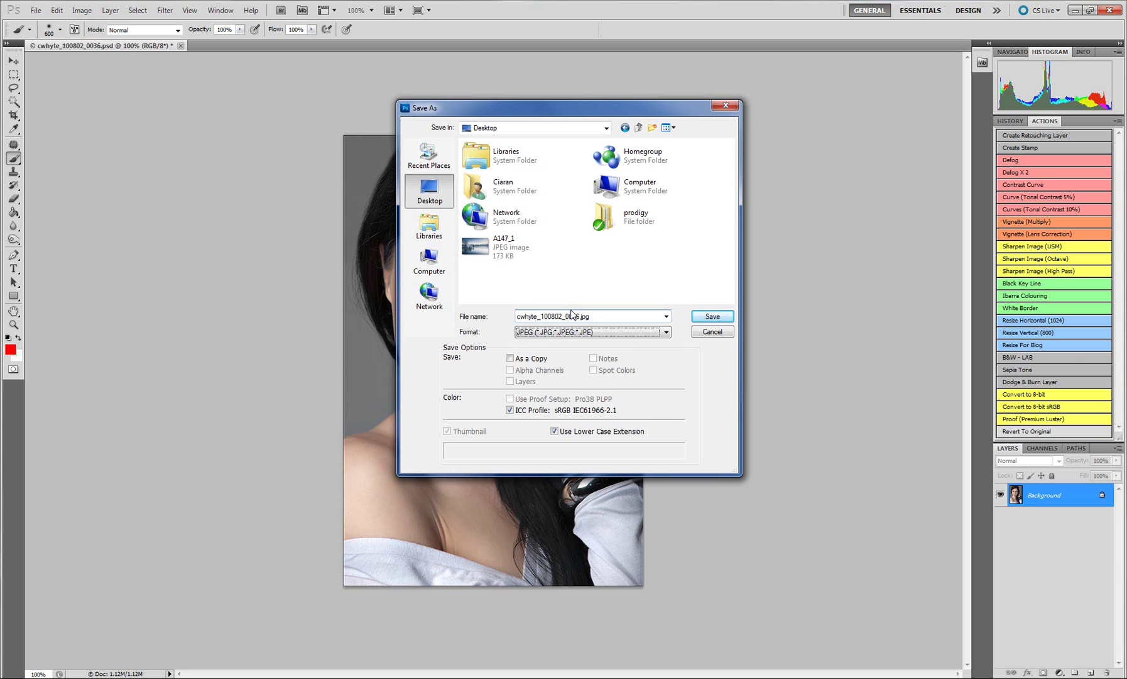
key(shift+Tab)
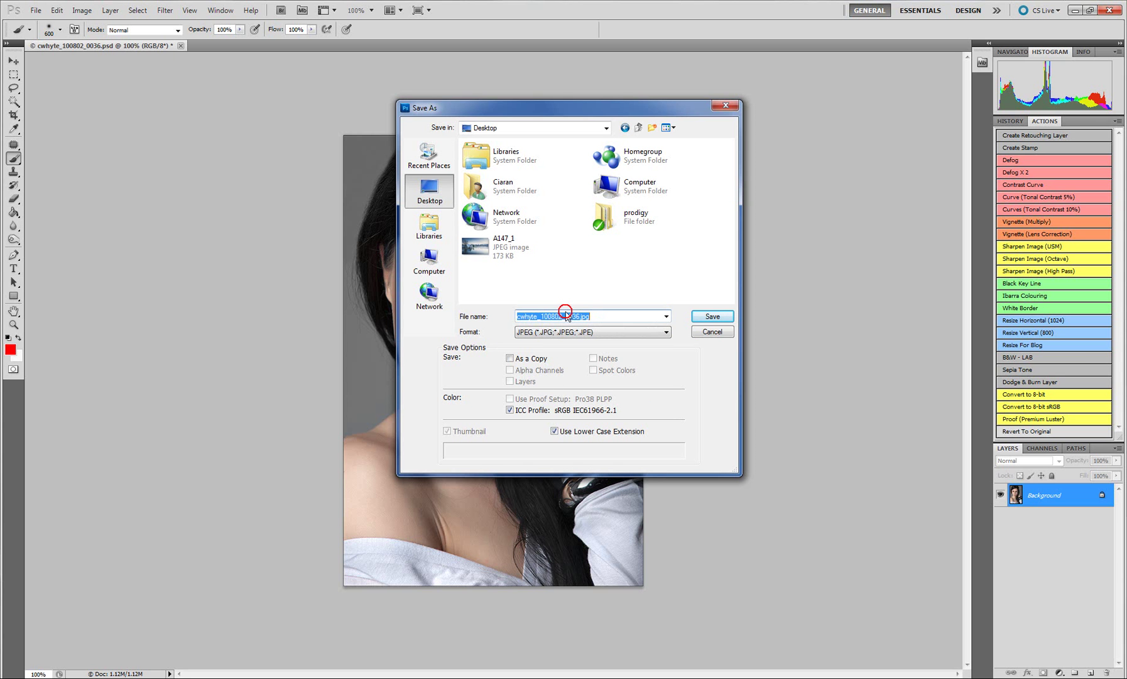
text(A)
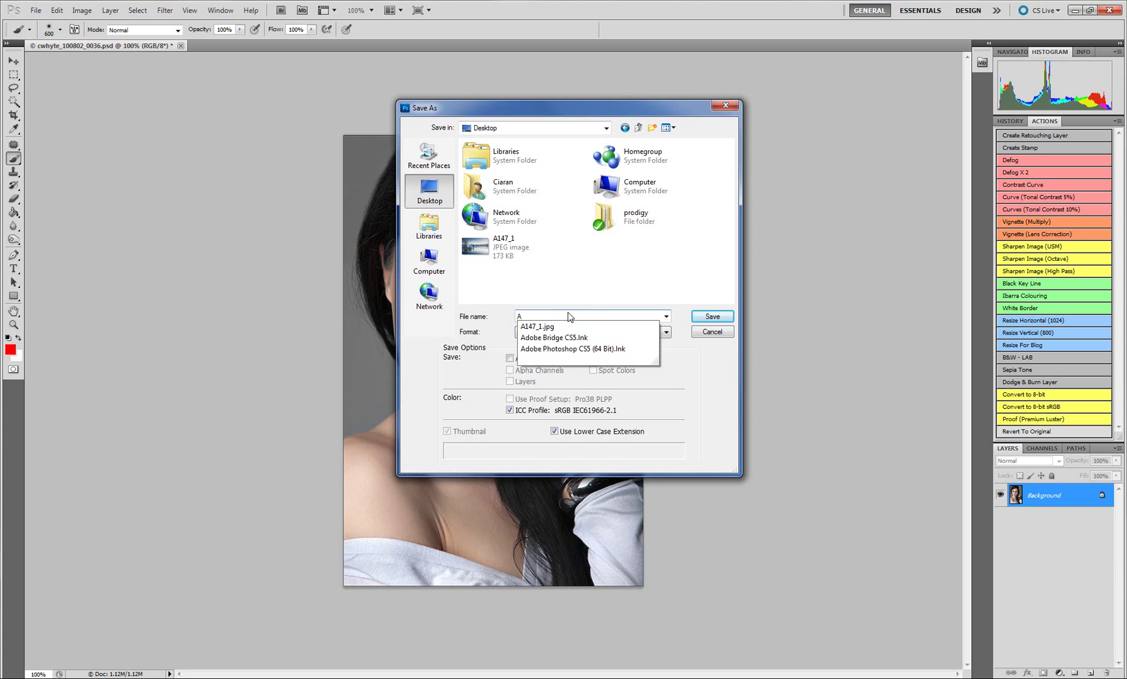
text(147_2)
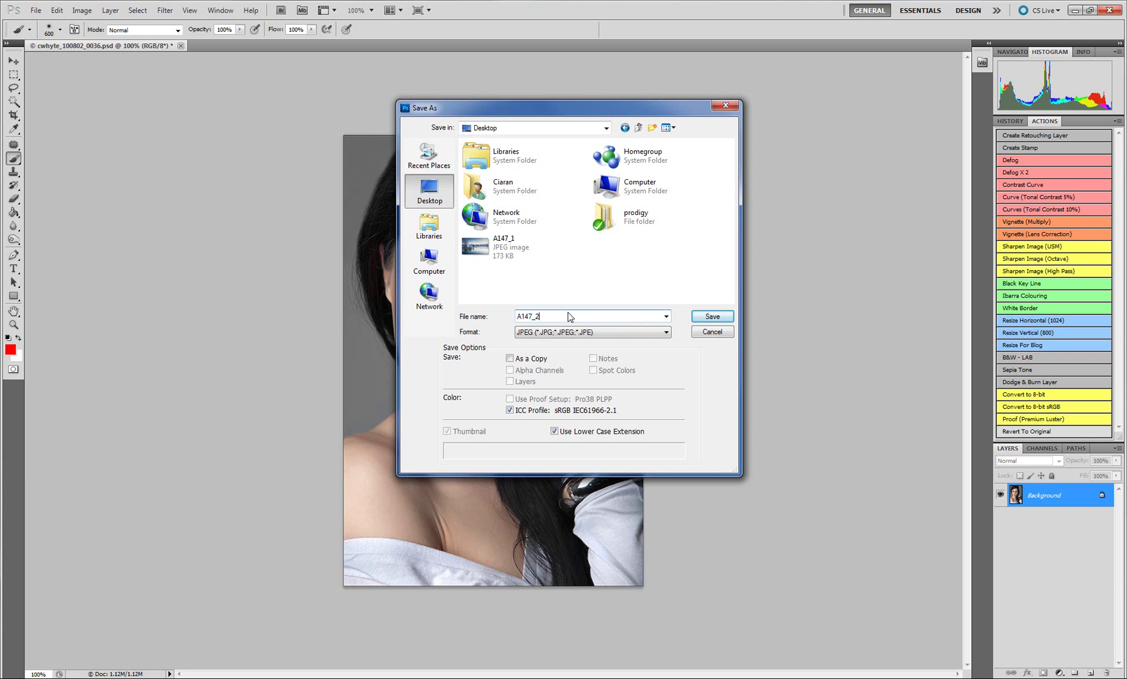
text(.jpg)
- Save A147_2.jpg at JPEG quality 8 (High) and close the document
click(712, 316)
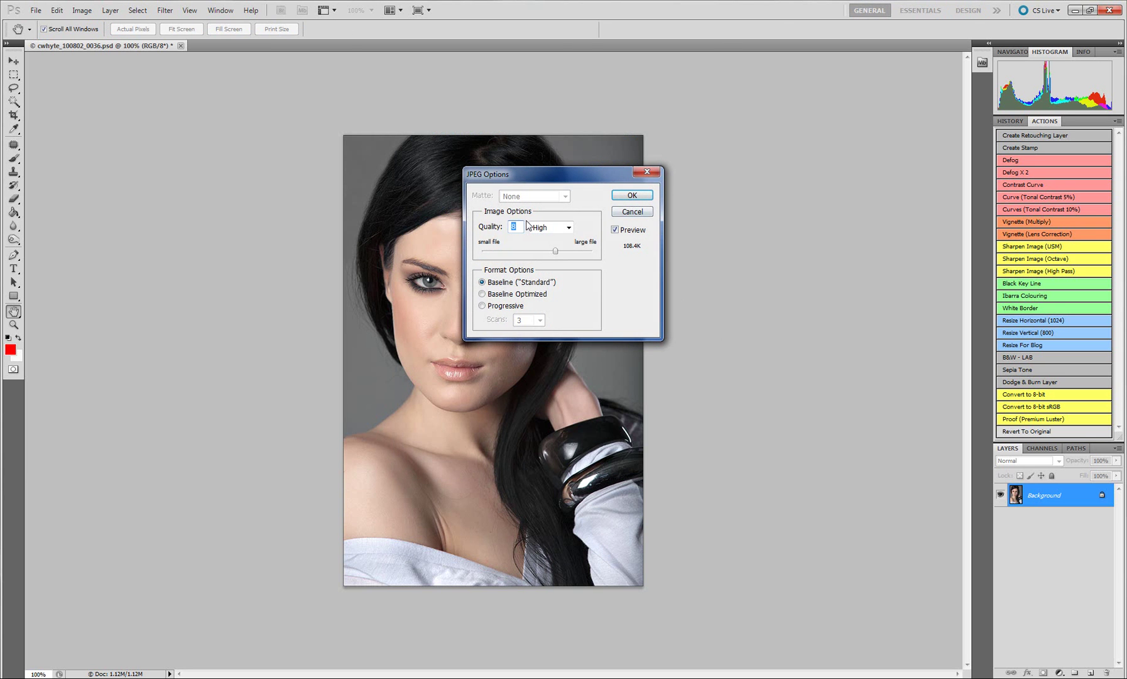
click(630, 195)
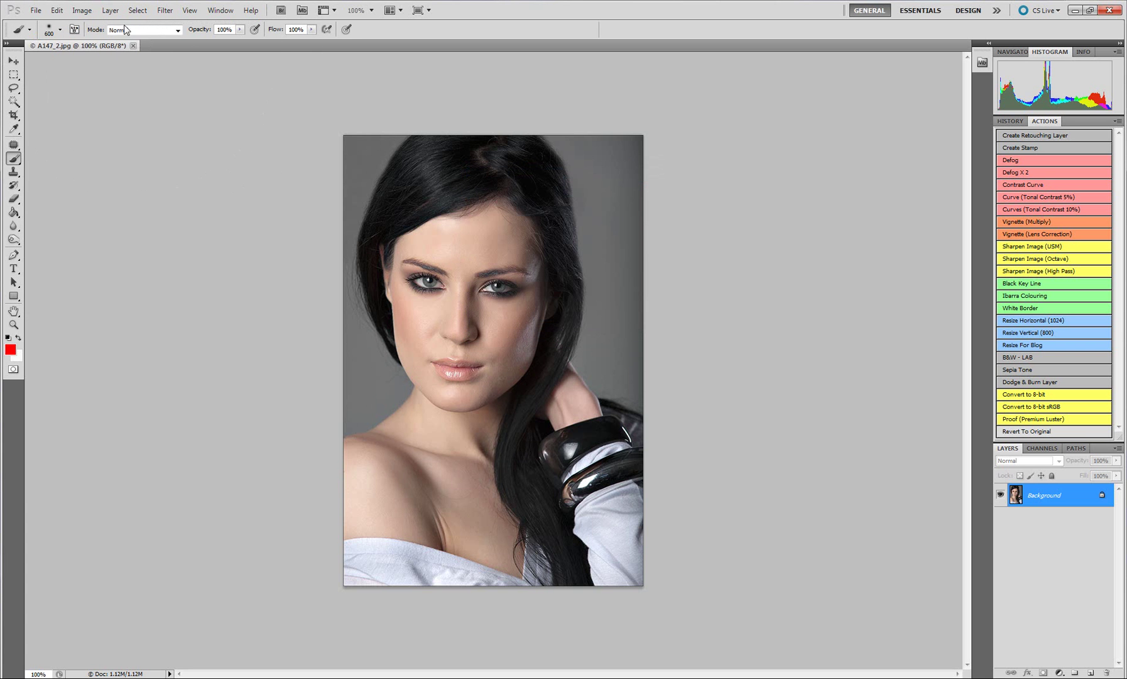
click(133, 46)
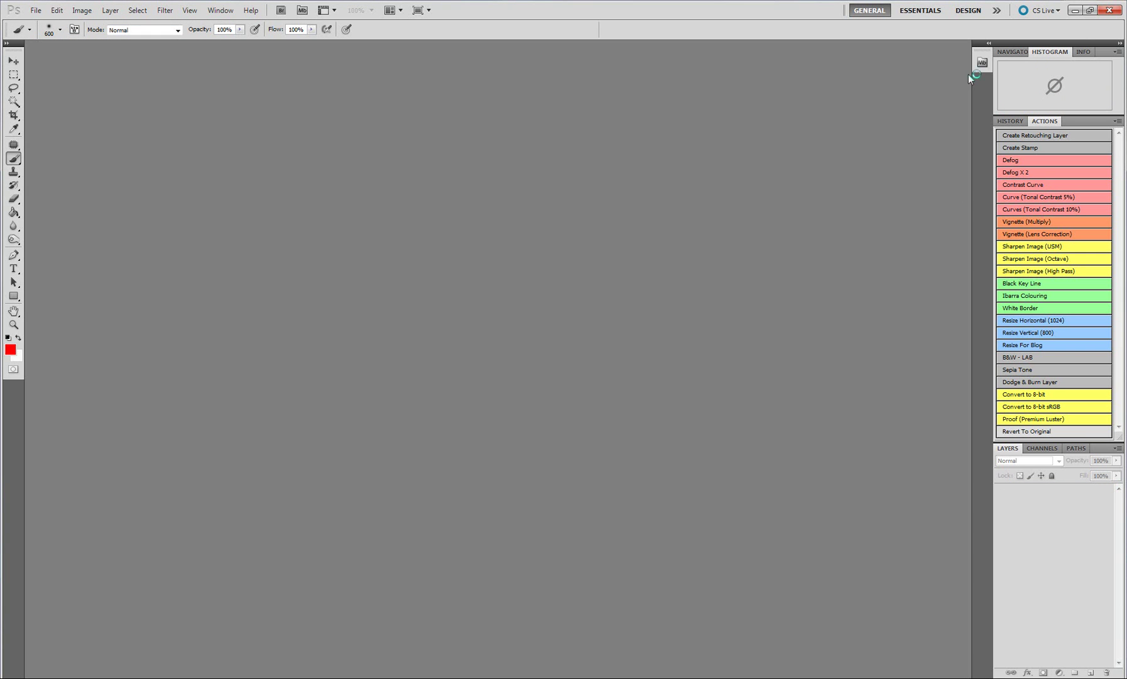
- Minimize Photoshop and view A147_1, then A147_2, in Windows Photo Viewer
click(1076, 10)
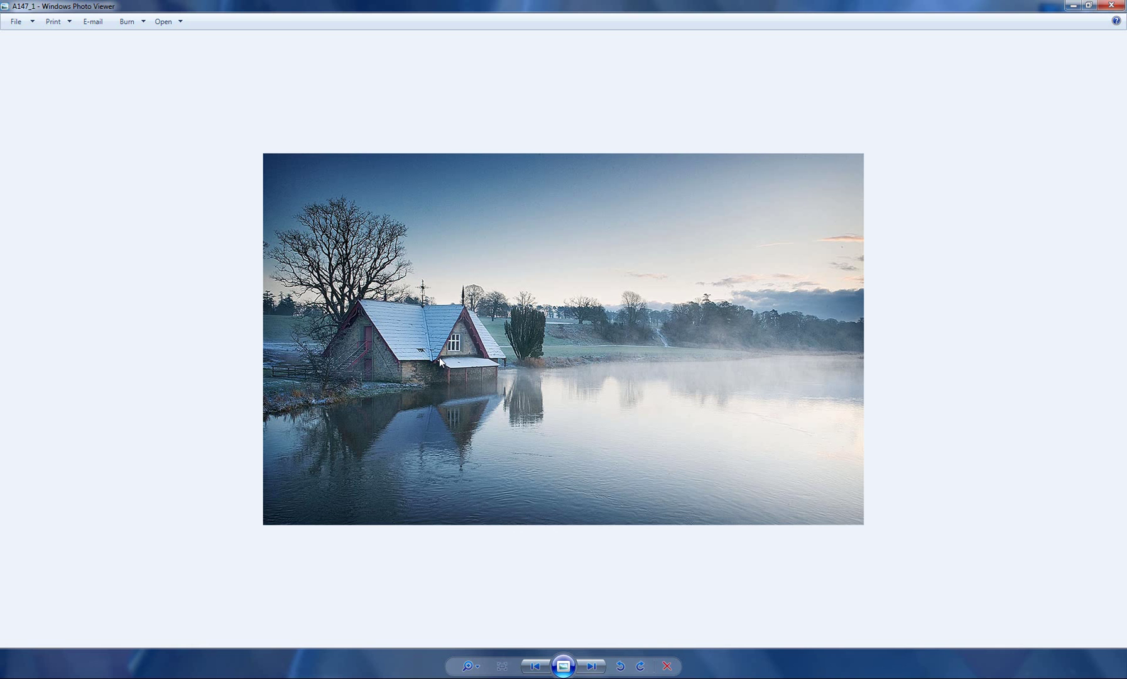
key(Right)
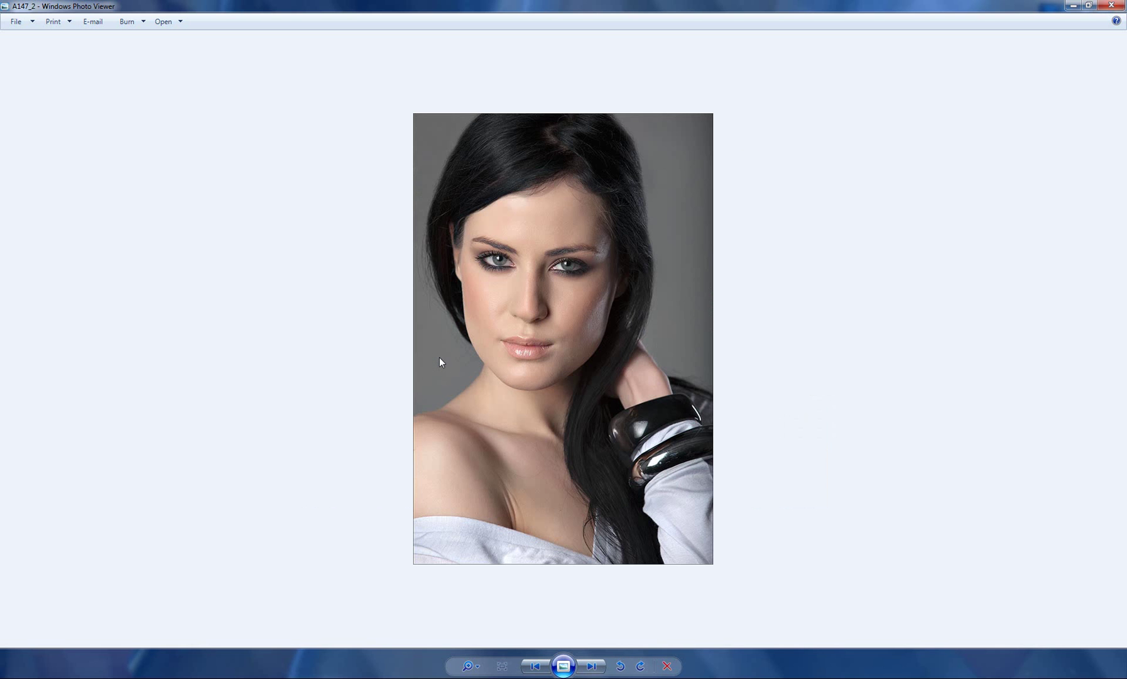